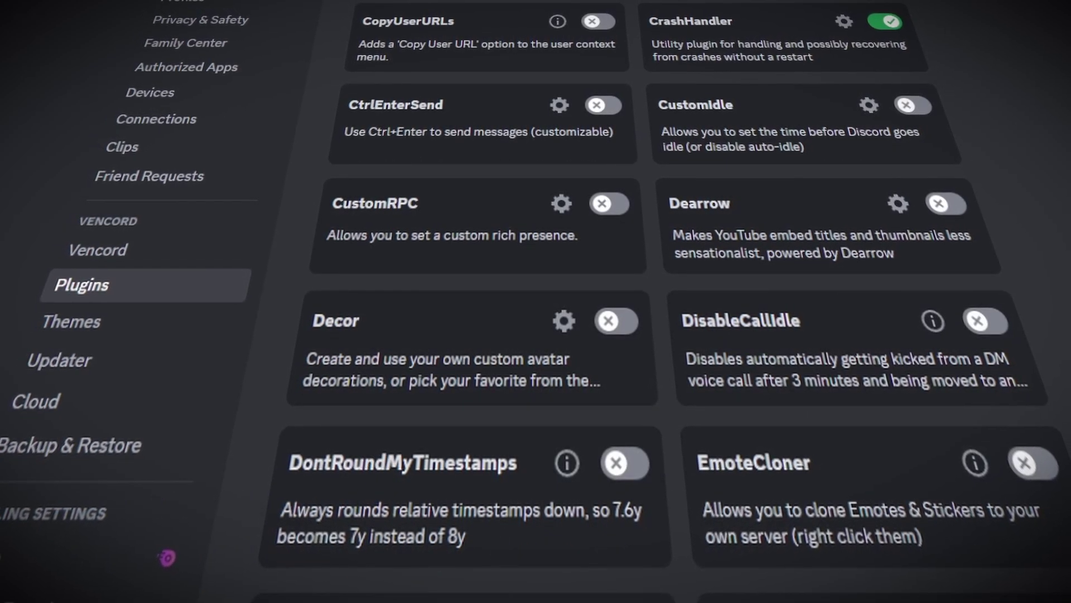
Look through the list of available Vencord plugins.
scroll(641, 334, "down", 5)
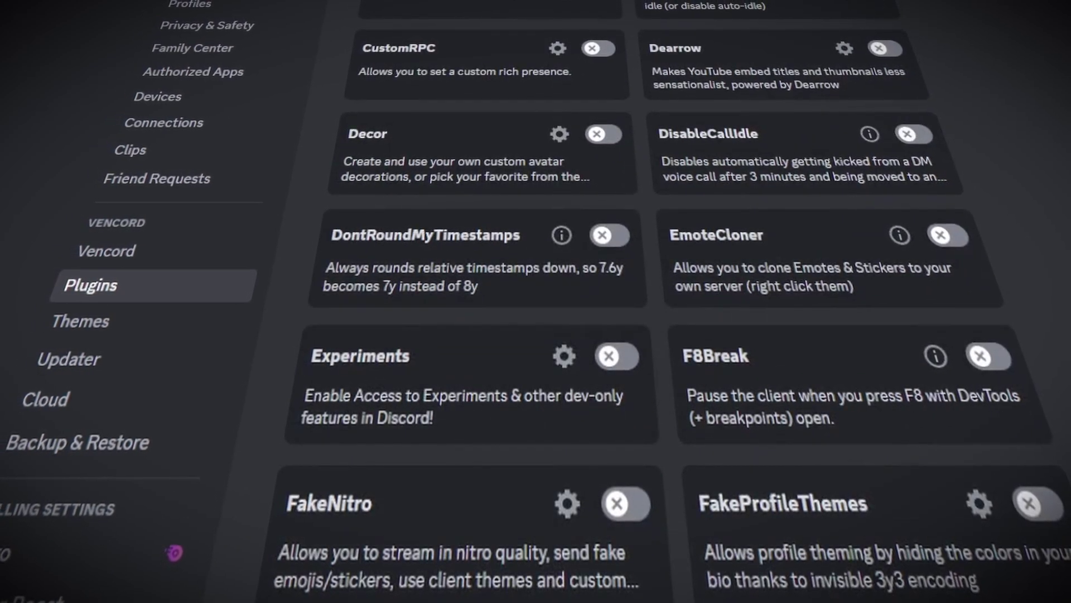
scroll(641, 335, "down", 4)
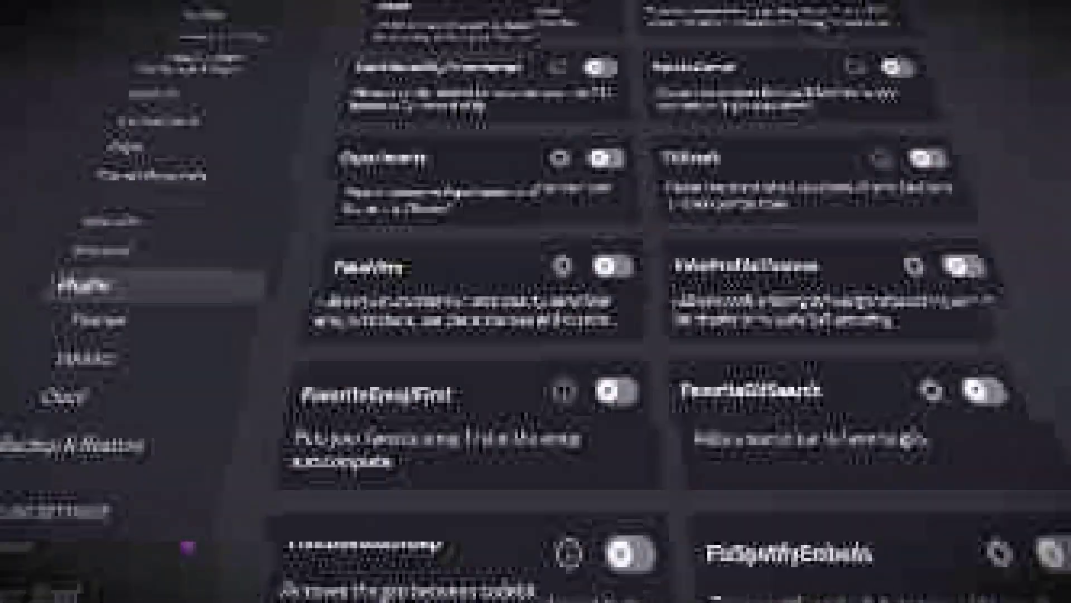
scroll(1030, 329, "down", 7)
scroll(1027, 326, "down", 15)
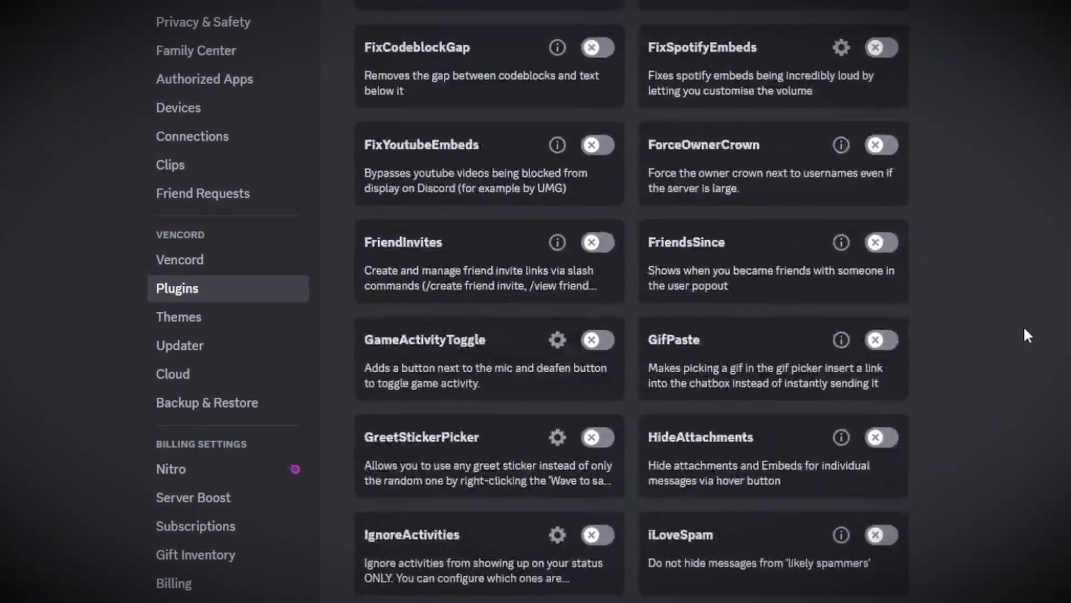
scroll(1016, 334, "down", 9)
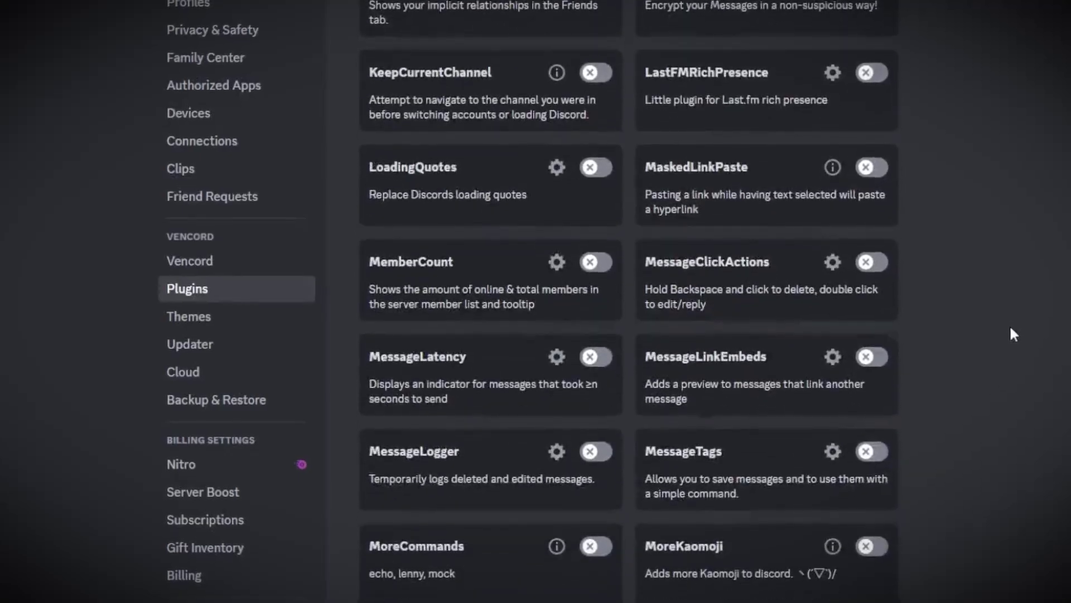
scroll(1001, 332, "down", 1)
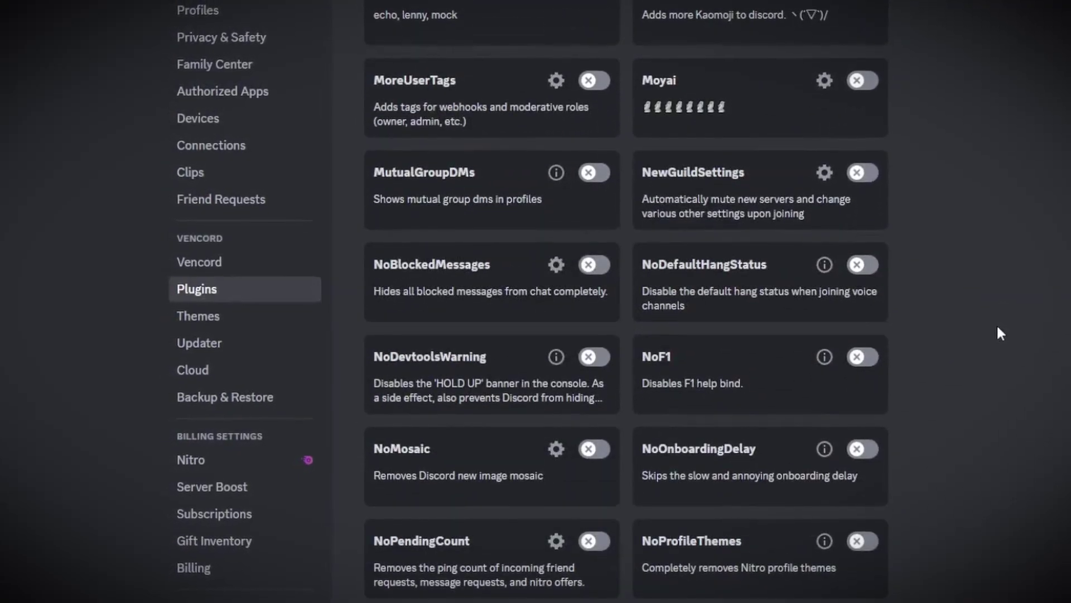
scroll(990, 330, "down", 5)
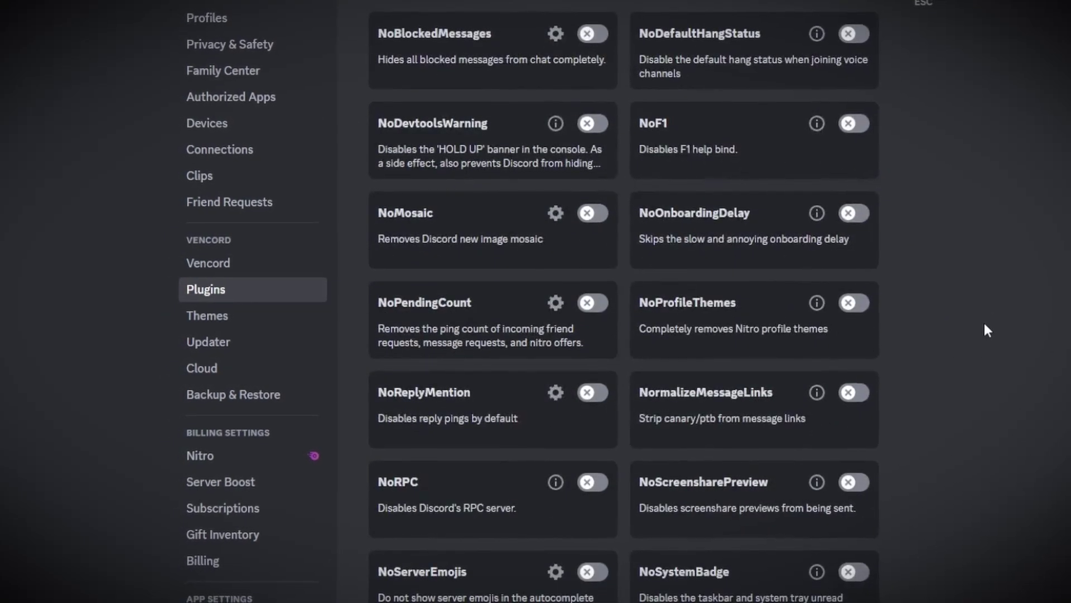
scroll(983, 329, "down", 2)
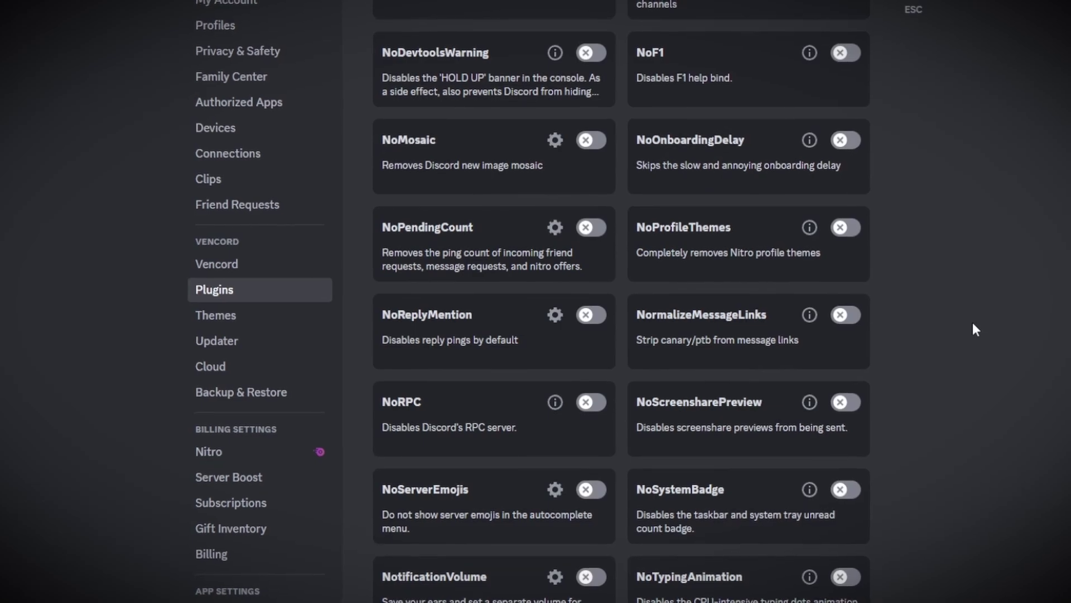
scroll(971, 329, "down", 4)
scroll(966, 329, "down", 3)
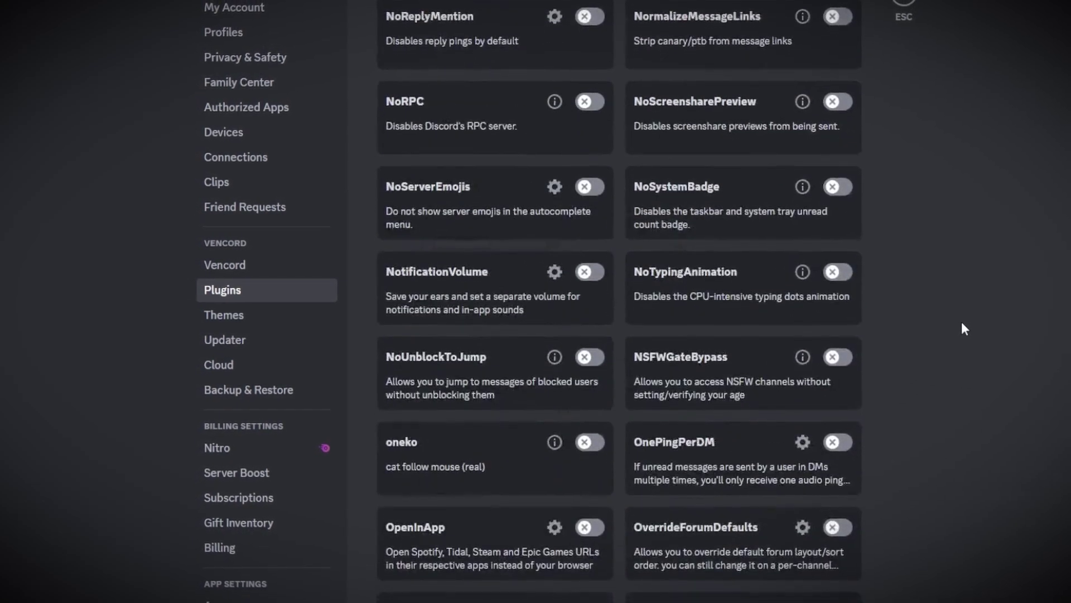
scroll(953, 328, "down", 5)
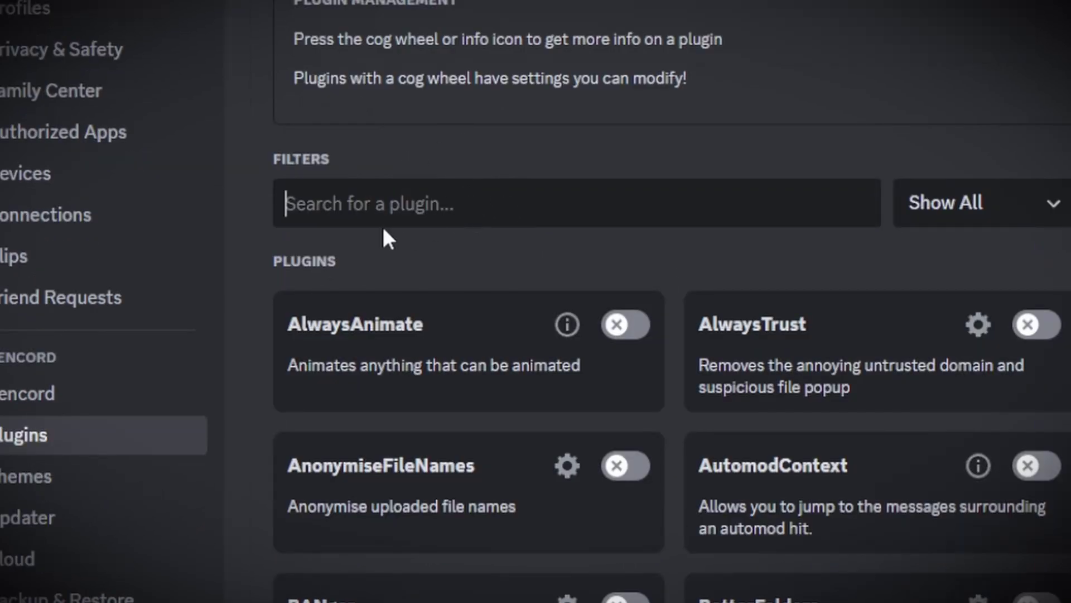
Search the plugins for "client theme" and open the theme color picker in ClientTheme's settings.
type("client theme")
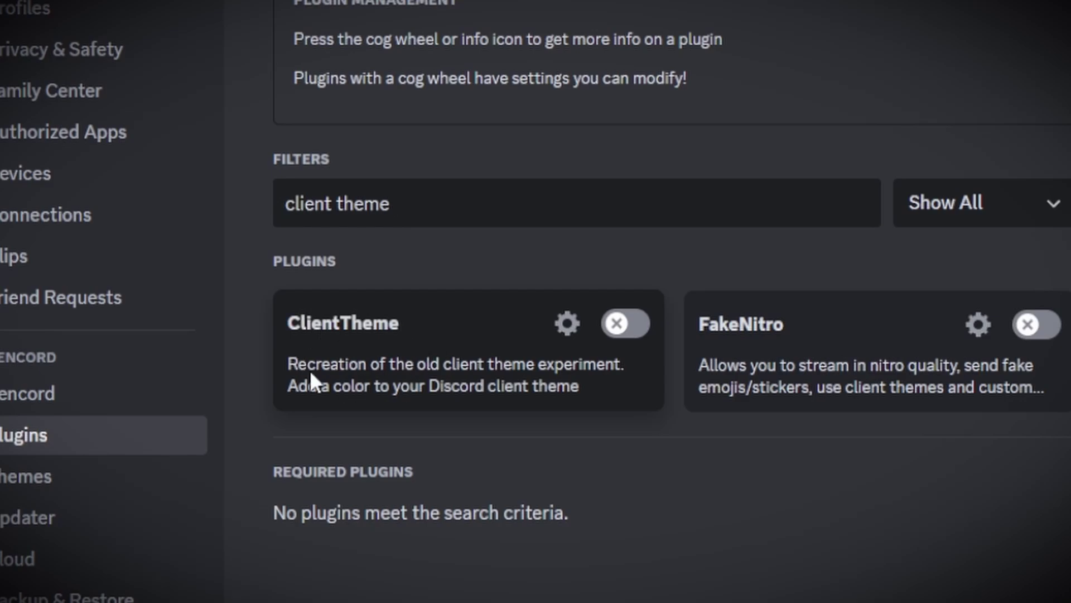
left_click(567, 324)
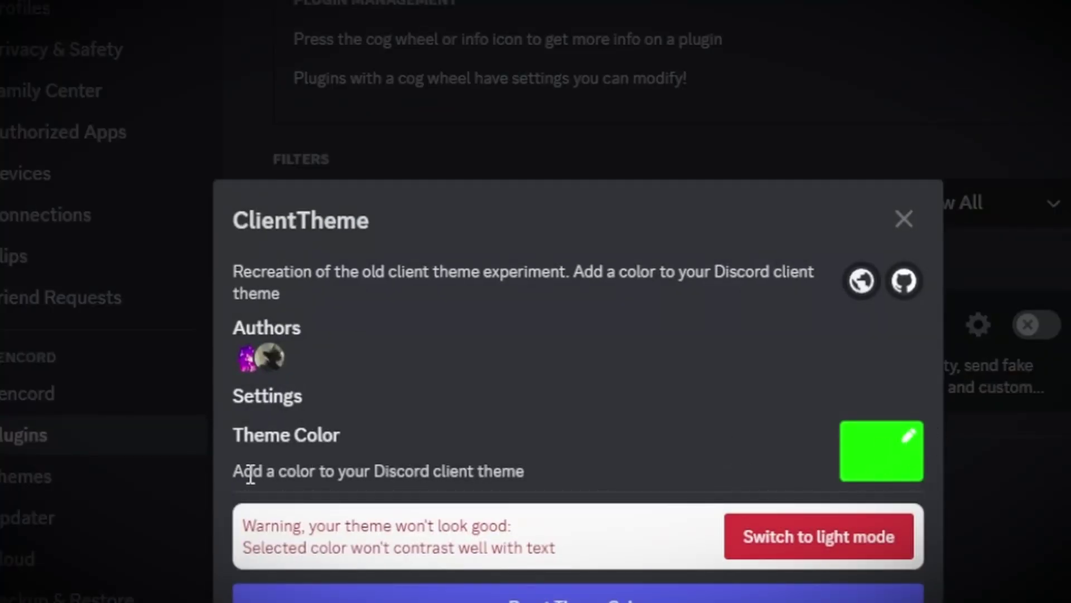
left_click(882, 451)
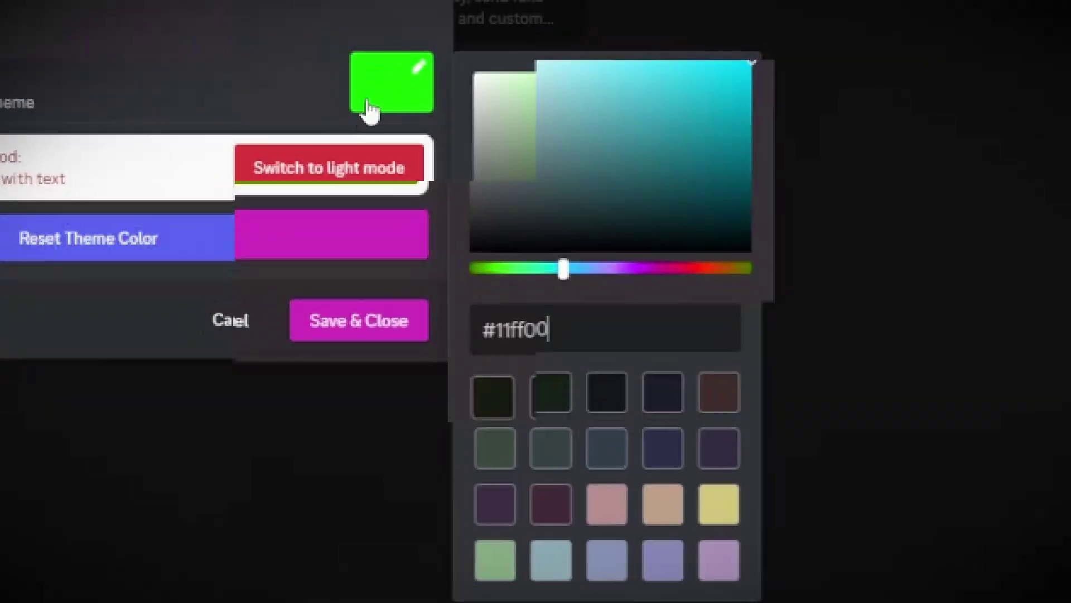
Set ClientTheme's theme color to the bright turquoise #00fff2 and save the plugin settings.
left_click_drag(544, 272, 617, 272)
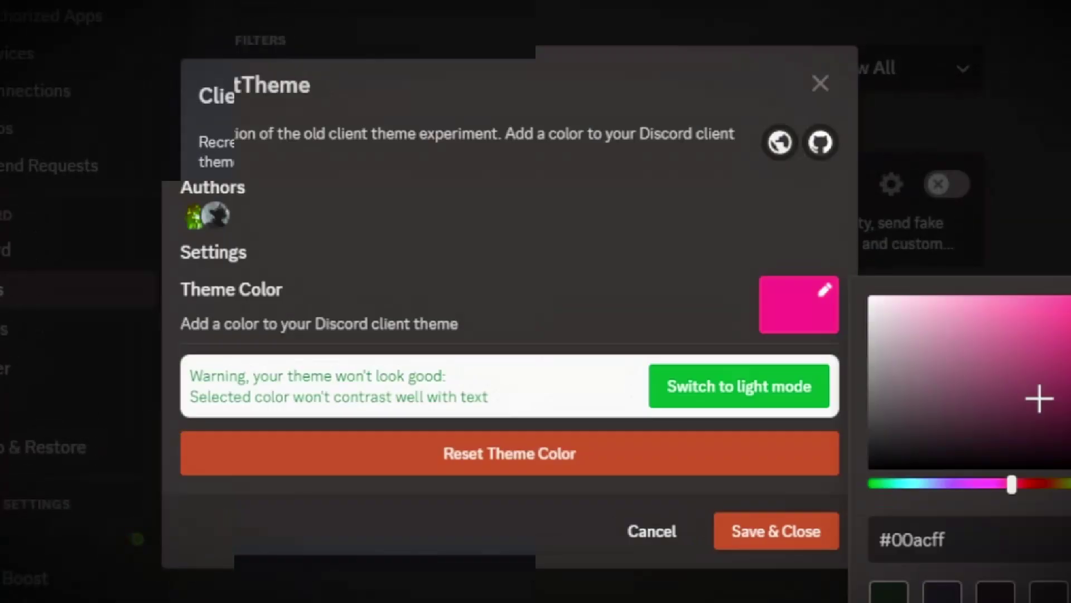
left_click_drag(964, 421, 1040, 349)
left_click_drag(969, 469, 965, 471)
left_click_drag(998, 408, 1069, 297)
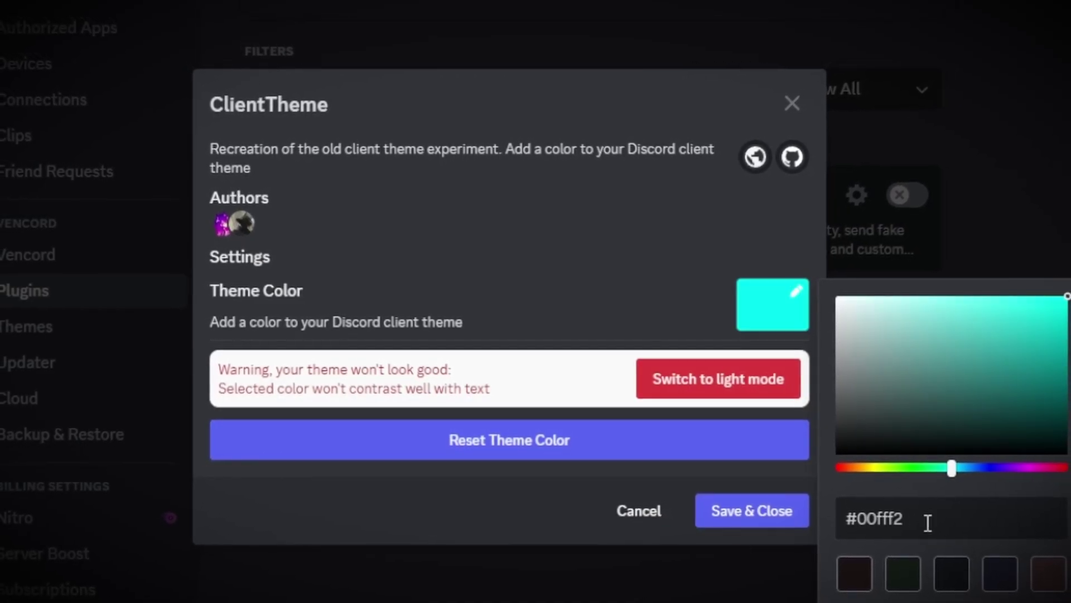
left_click(753, 516)
left_click(753, 516)
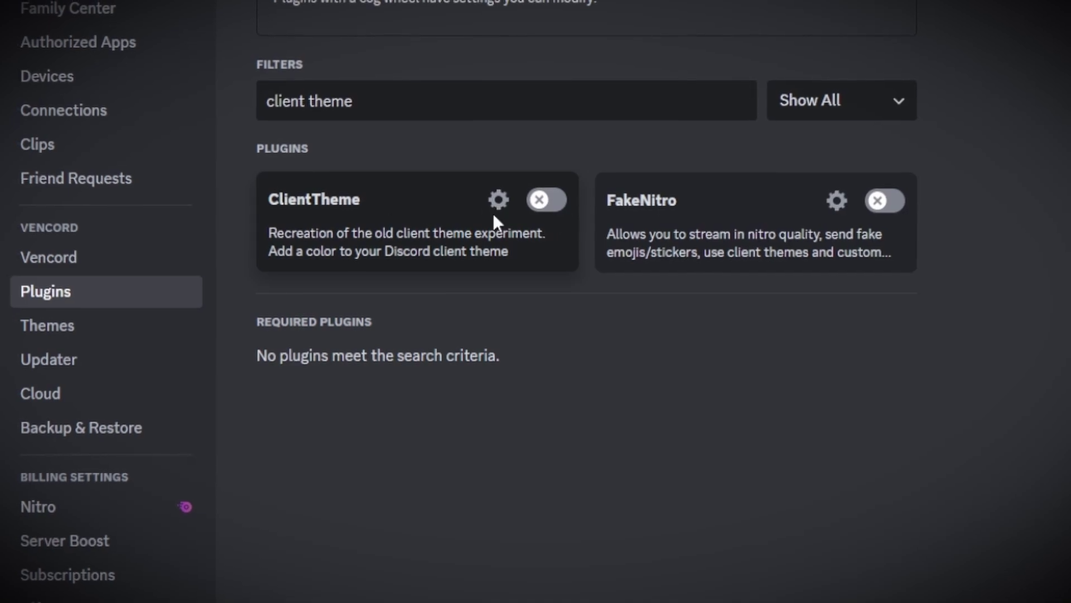
Enable the ClientTheme plugin and save #08706b as its theme color, closing the settings.
left_click(545, 207)
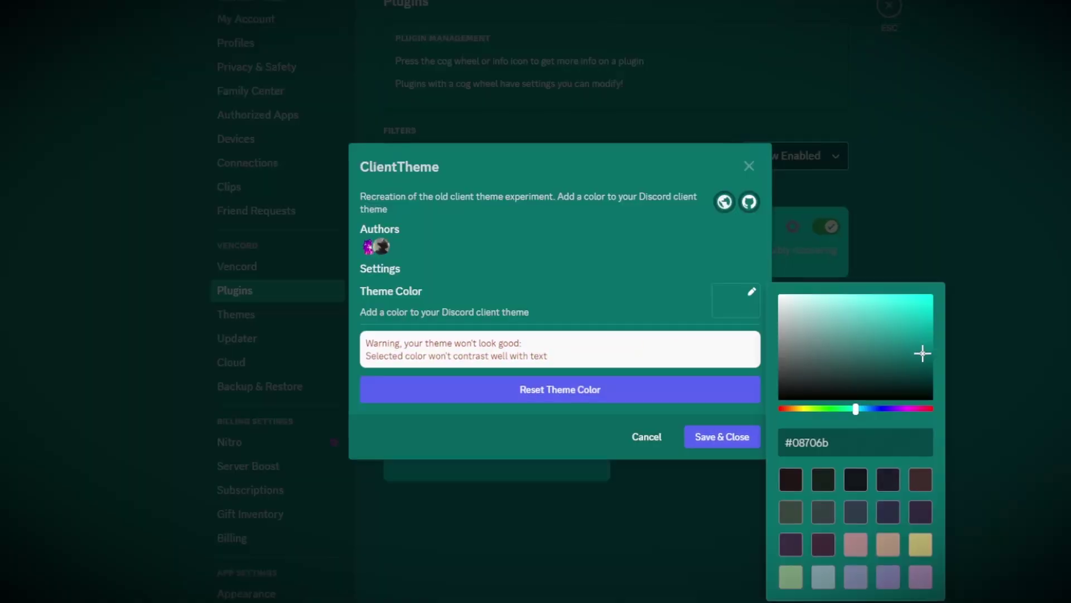
left_click(721, 436)
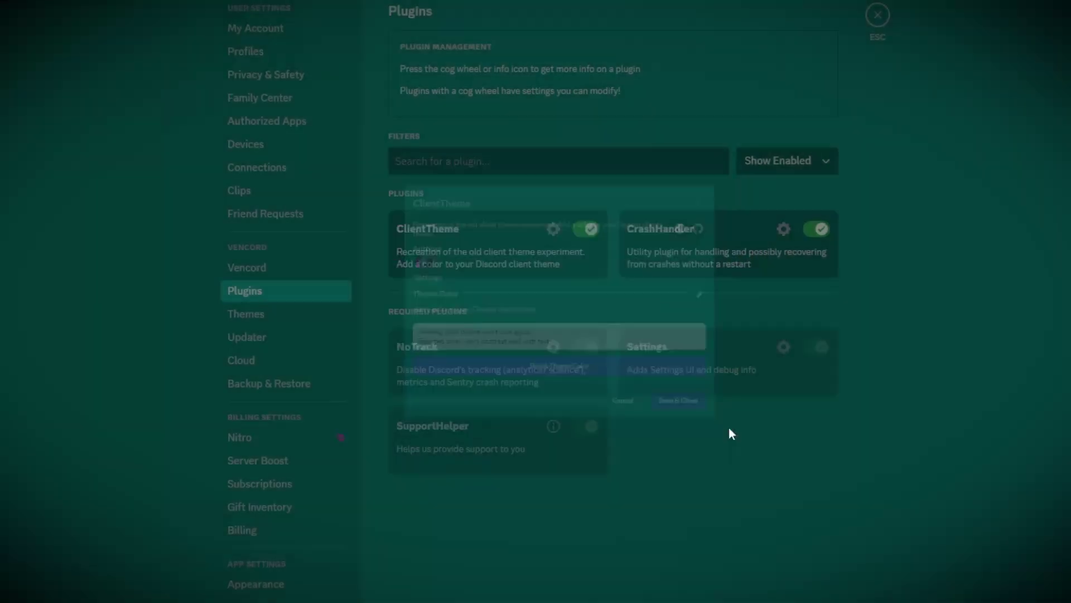
left_click(870, 23)
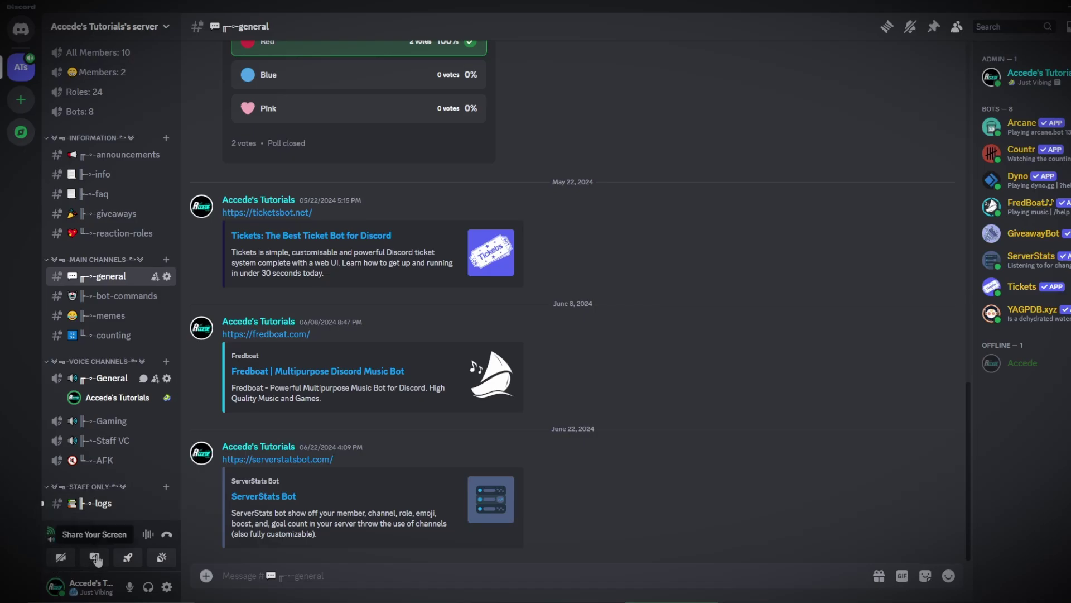
Start setting up a screen share of the "How To Get All Discord Badges" window and try the 1080 resolution.
left_click(95, 557)
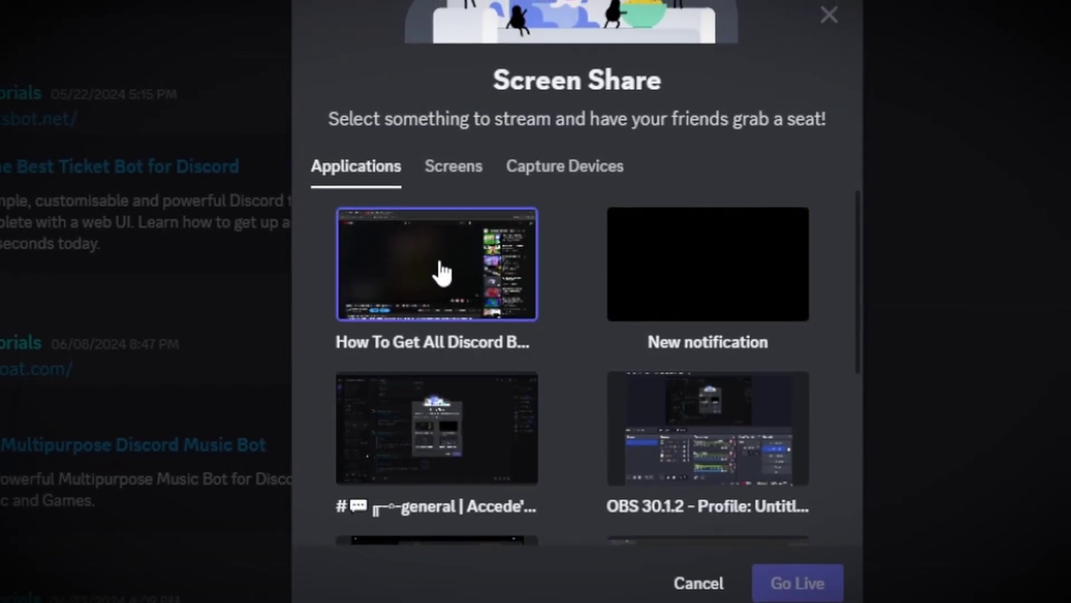
left_click(442, 270)
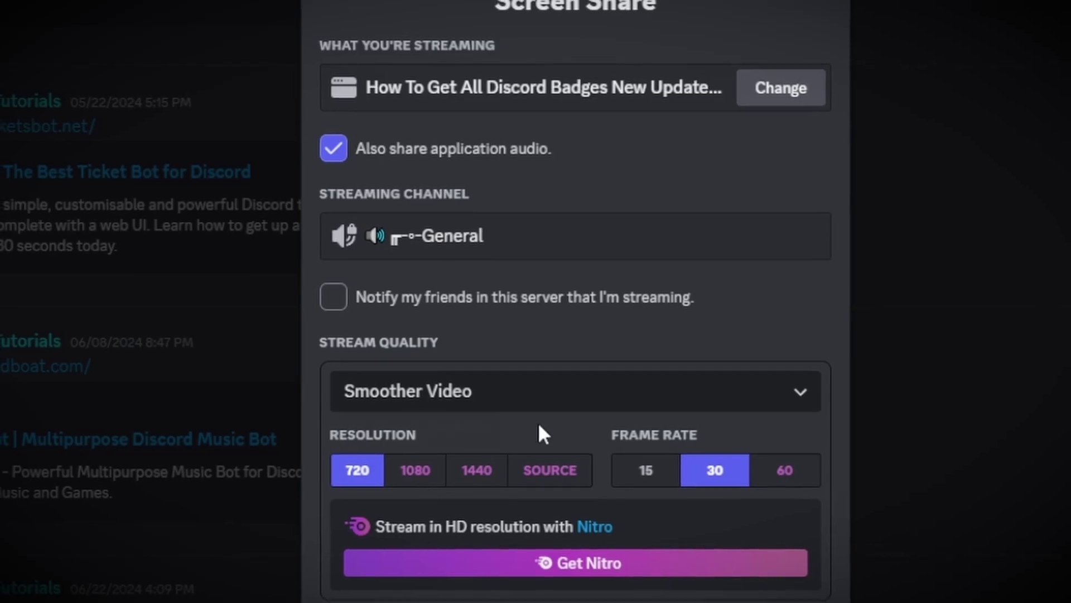
left_click(419, 468)
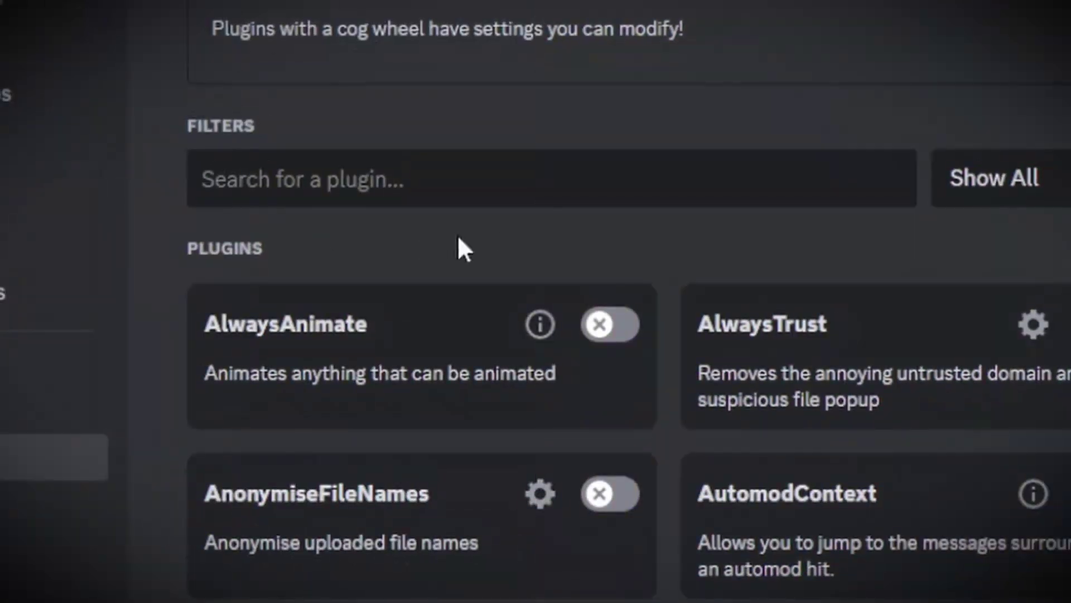
Search the plugins for "fakenitro" and open the FakeNitro plugin's settings.
type("fakenitro")
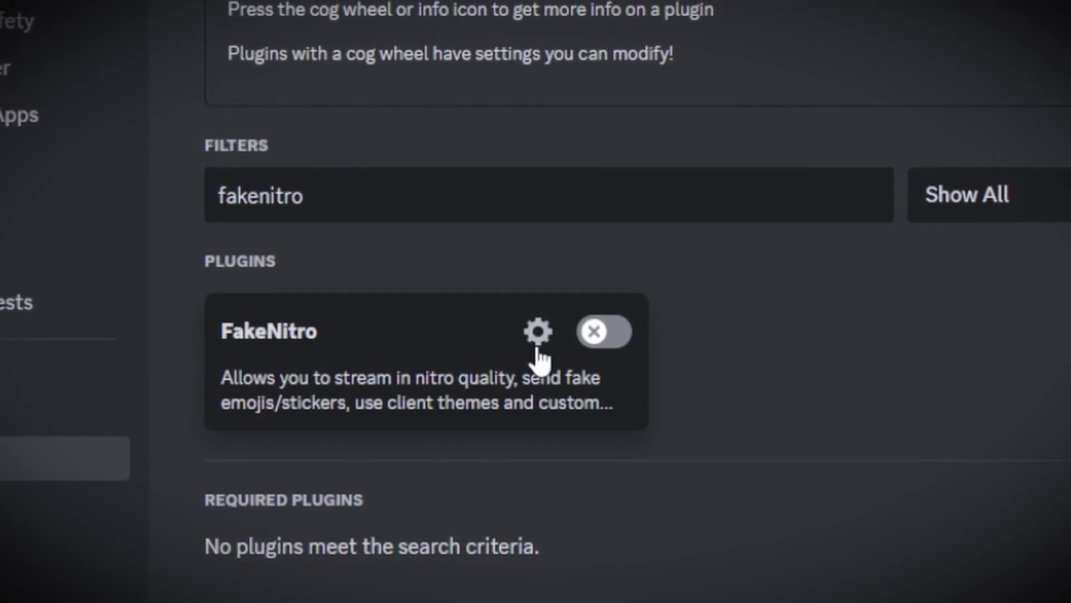
left_click(538, 330)
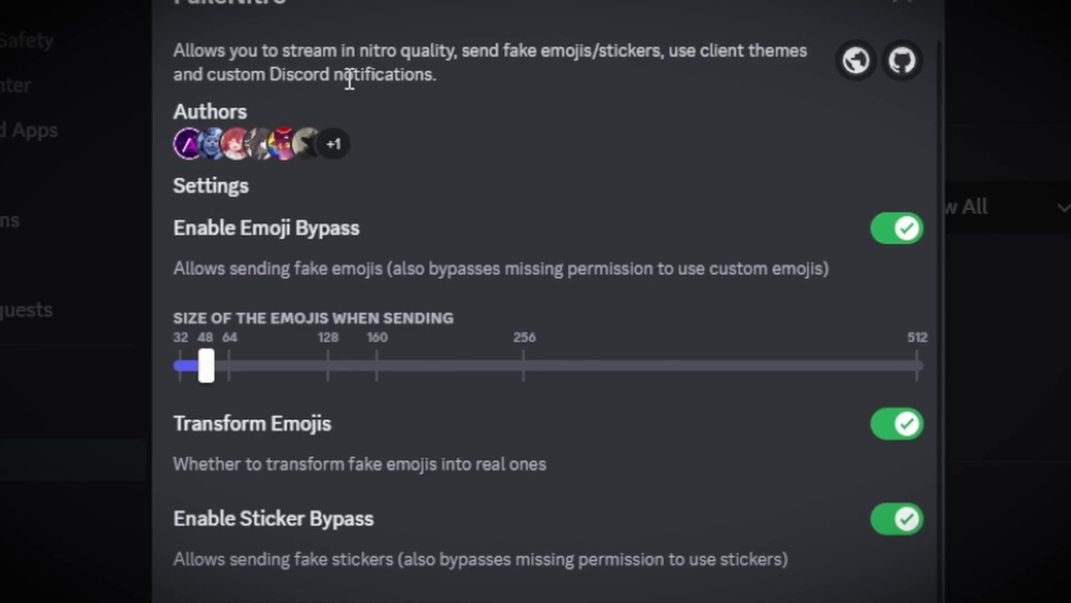
left_click(563, 151)
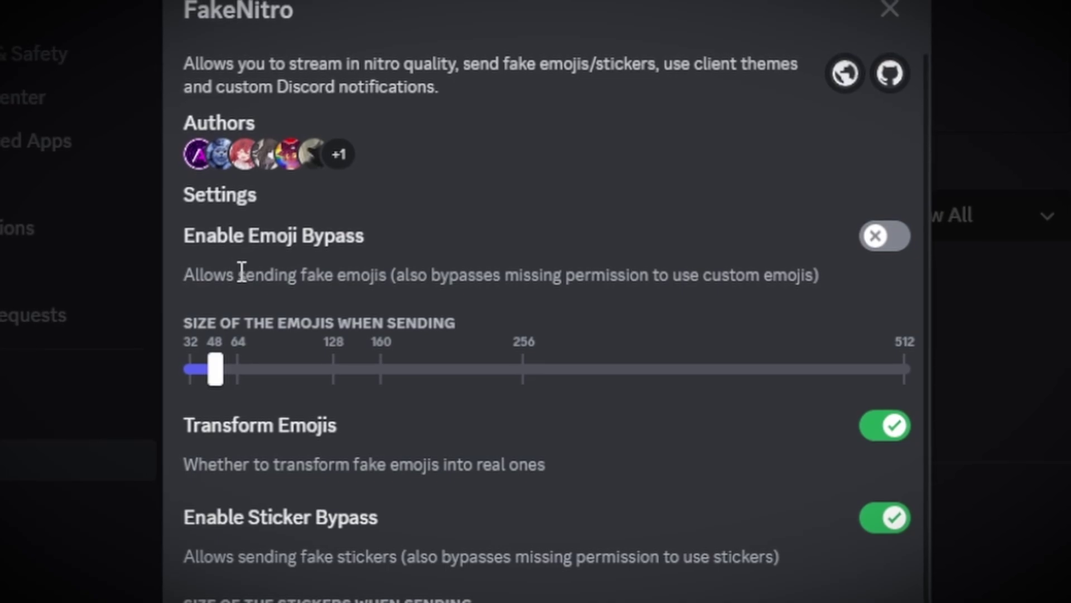
Review FakeNitro's emoji, sticker, compound sentence and stream quality options and their descriptions.
left_click_drag(238, 274, 368, 276)
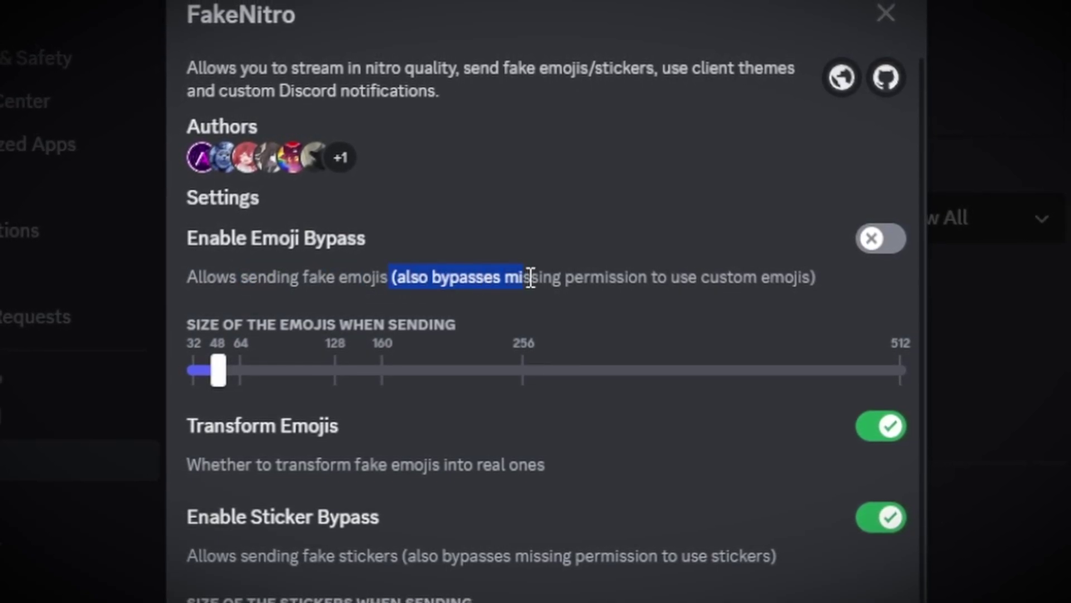
left_click(819, 285)
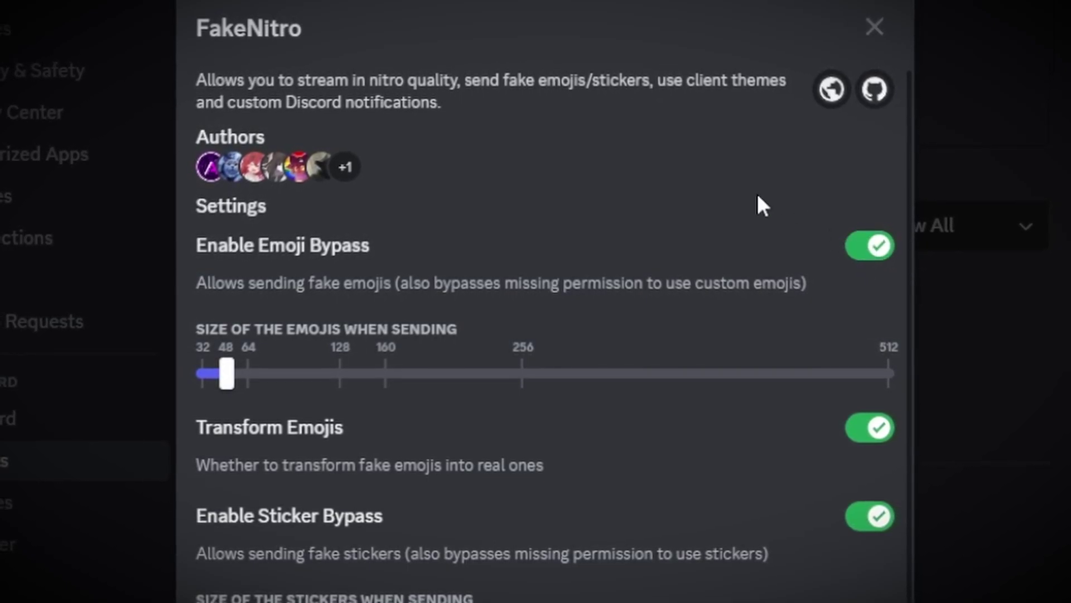
scroll(574, 264, "down", 3)
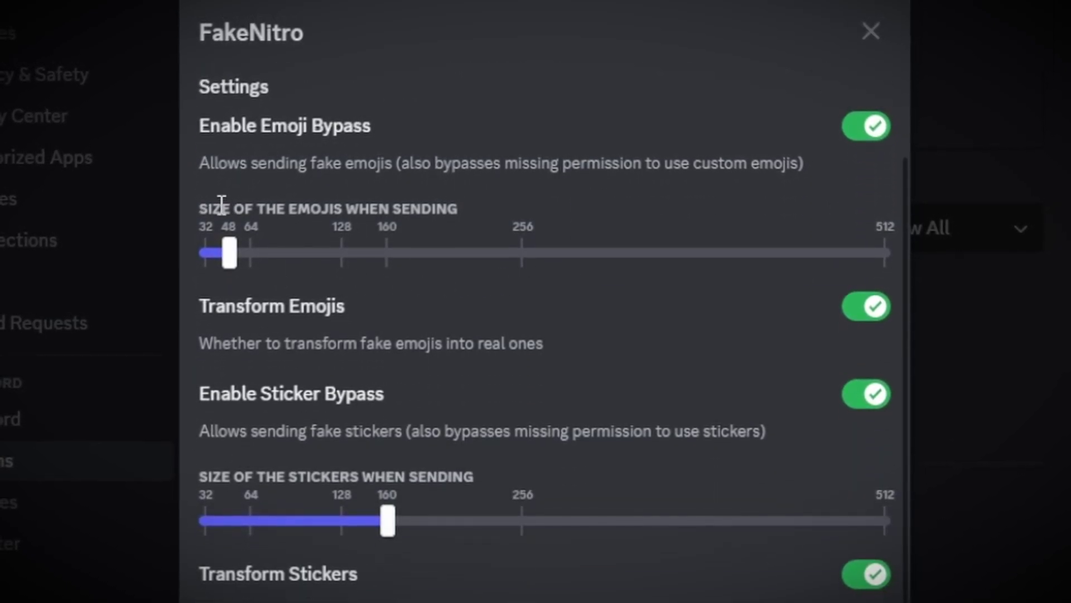
scroll(355, 289, "down", 2)
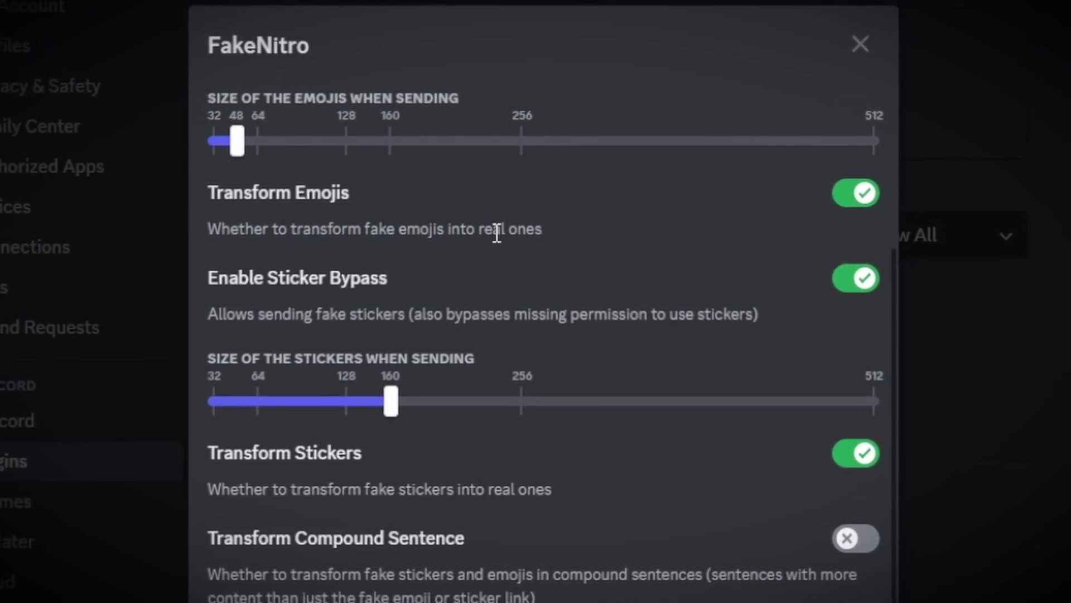
left_click(551, 232)
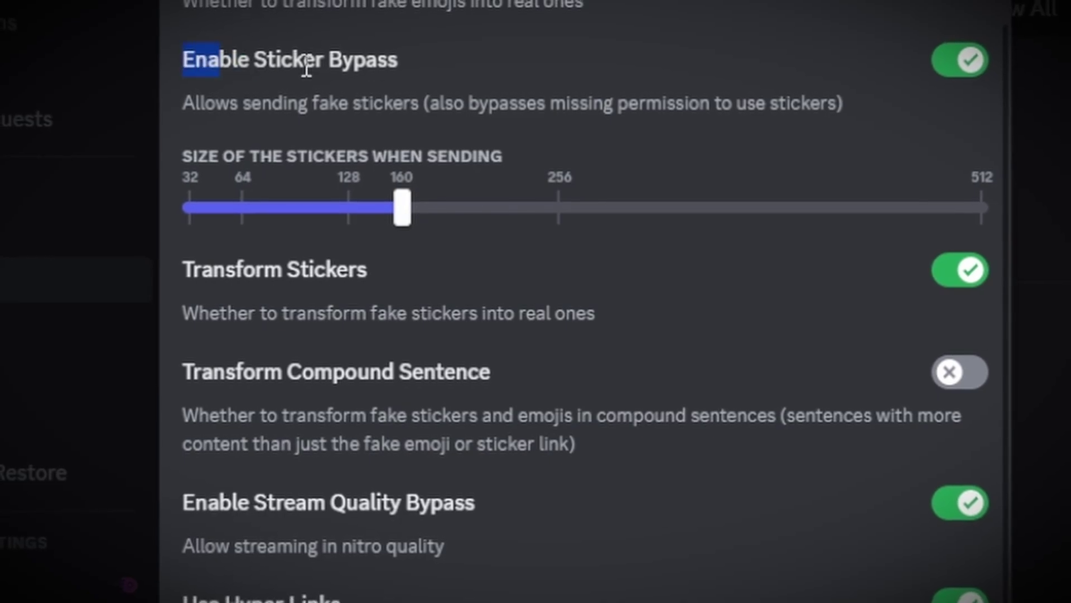
left_click(407, 278)
left_click_drag(299, 104, 445, 105)
left_click(885, 62)
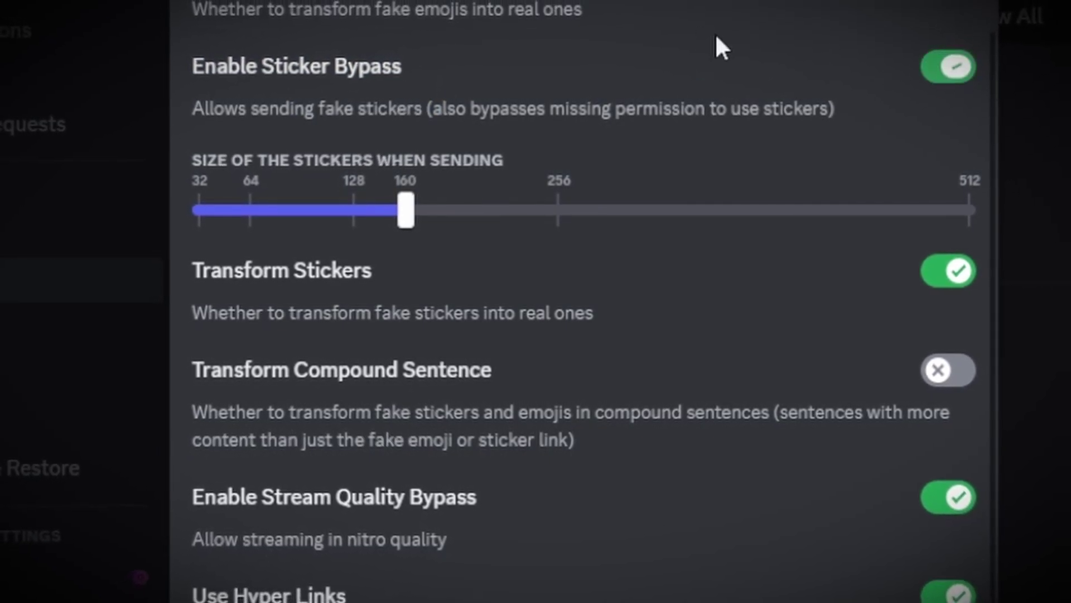
scroll(669, 33, "down", 2)
left_click_drag(198, 230, 442, 218)
left_click(335, 227)
left_click(332, 230)
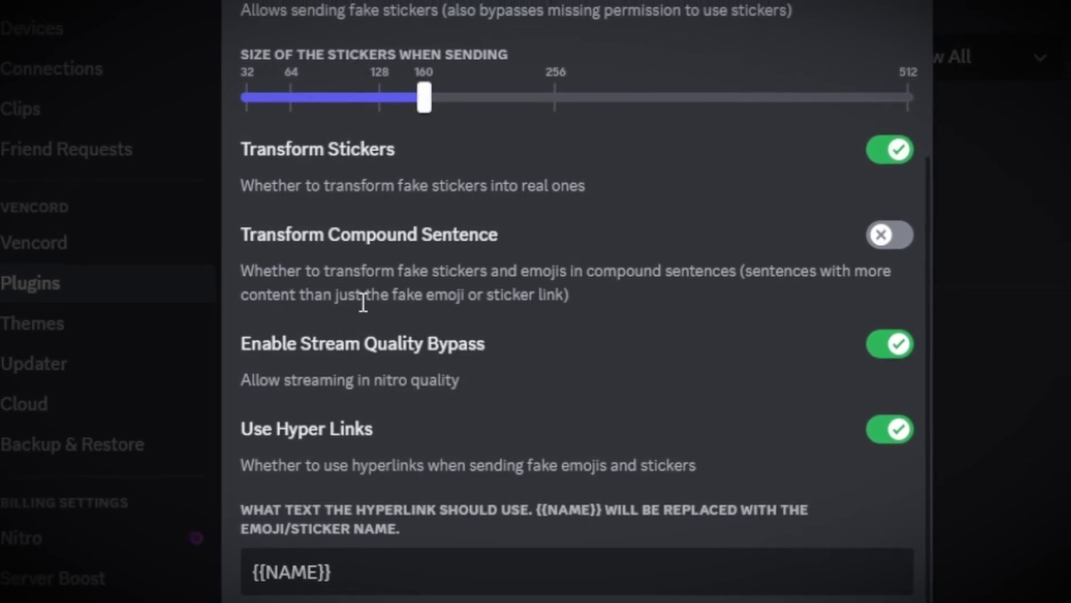
left_click_drag(306, 342, 553, 353)
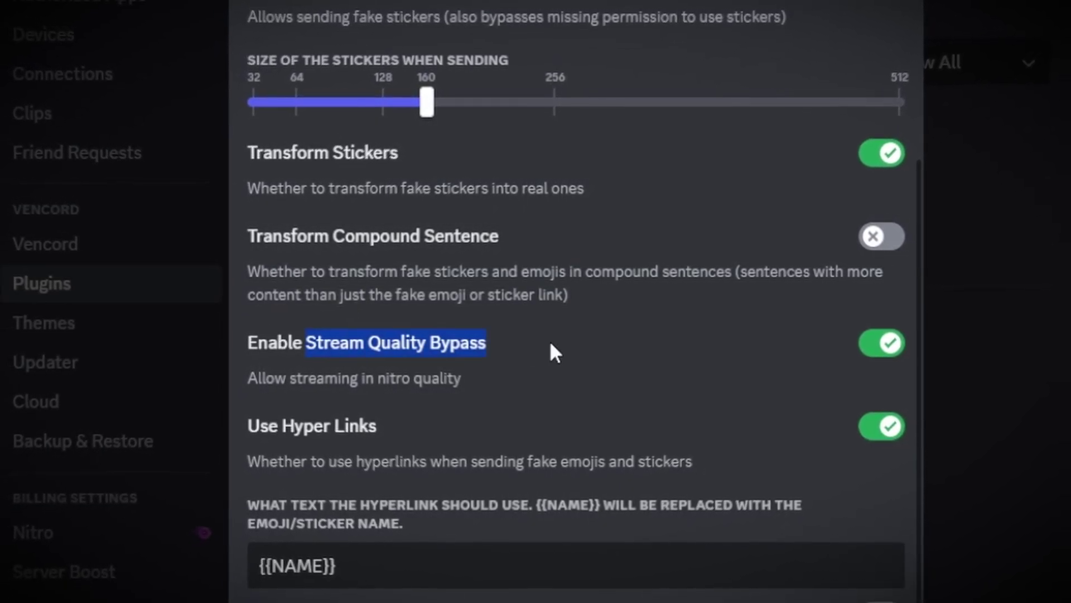
left_click(551, 343)
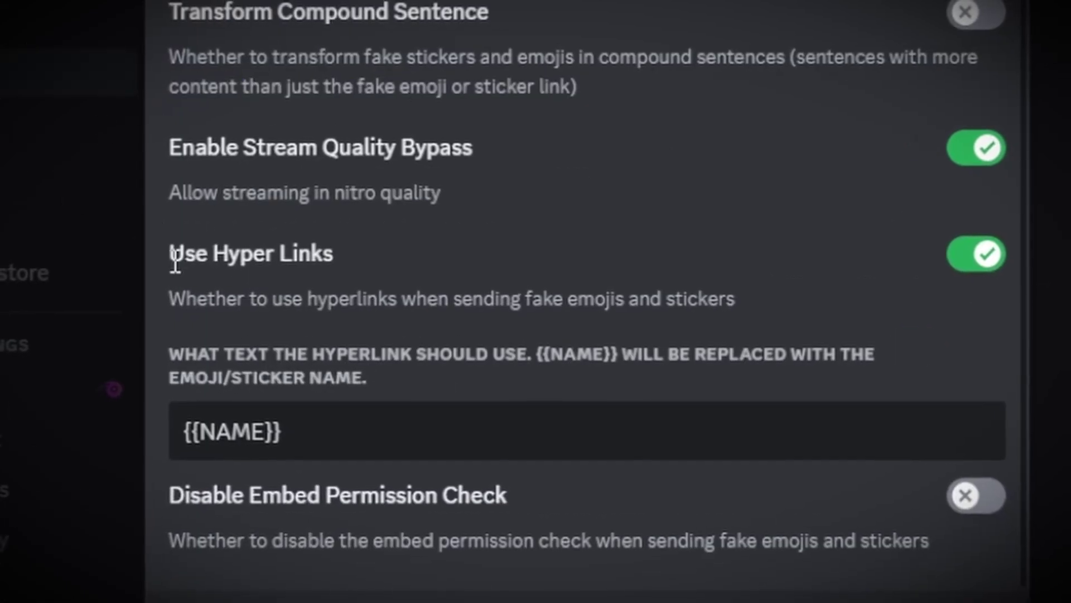
Turn off Use Hyper Links in the FakeNitro settings.
left_click_drag(221, 443, 387, 438)
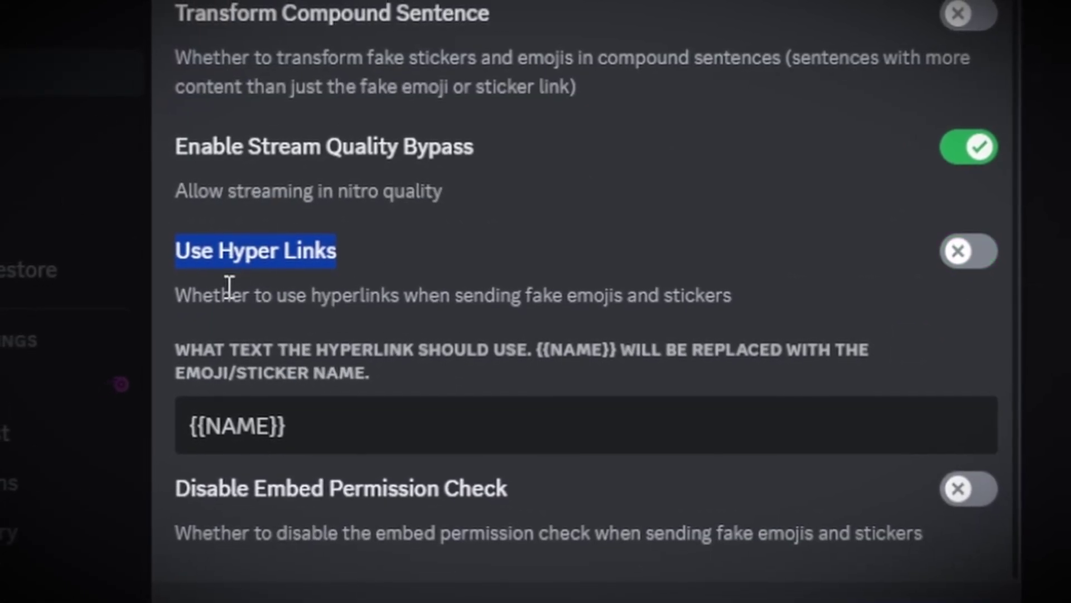
left_click_drag(195, 294, 313, 294)
left_click(295, 294)
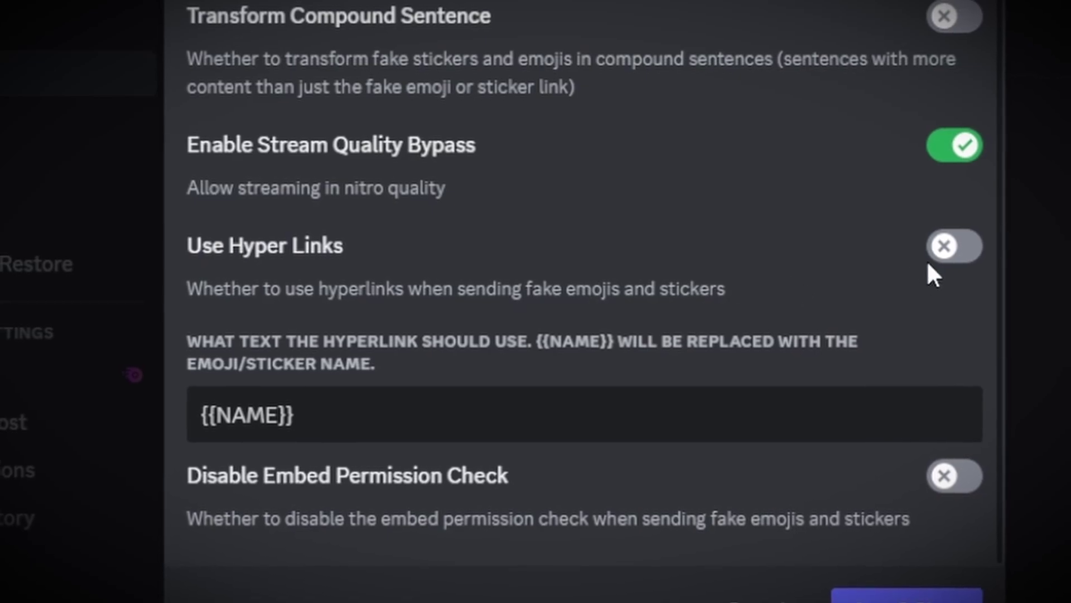
Turn on Use Hyper Links in the FakeNitro settings and save the plugin's settings.
left_click(943, 248)
left_click_drag(465, 288, 726, 282)
left_click(715, 276)
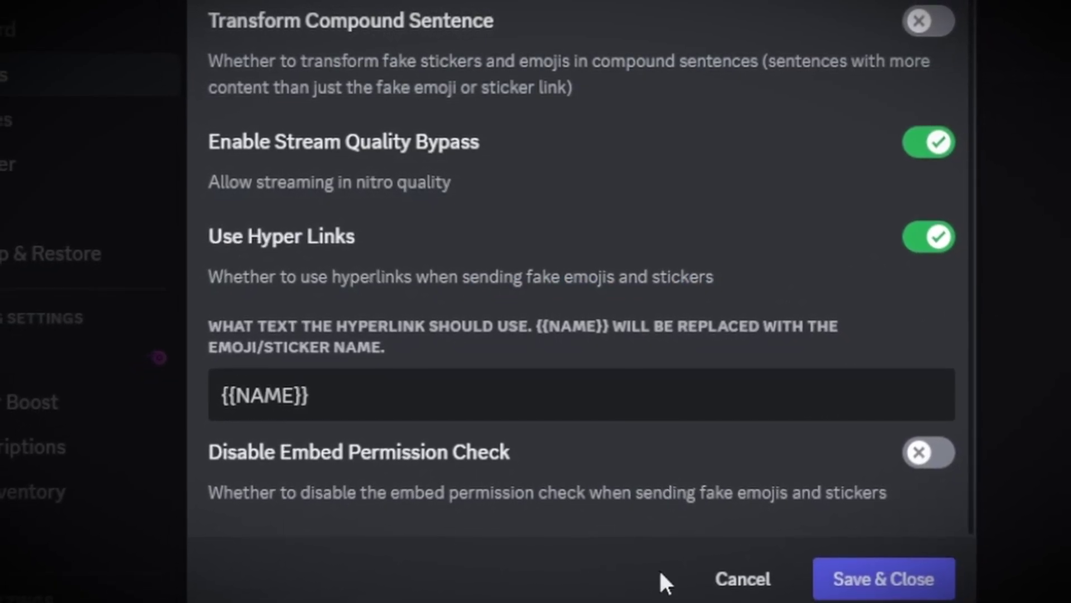
scroll(729, 208, "up", 7)
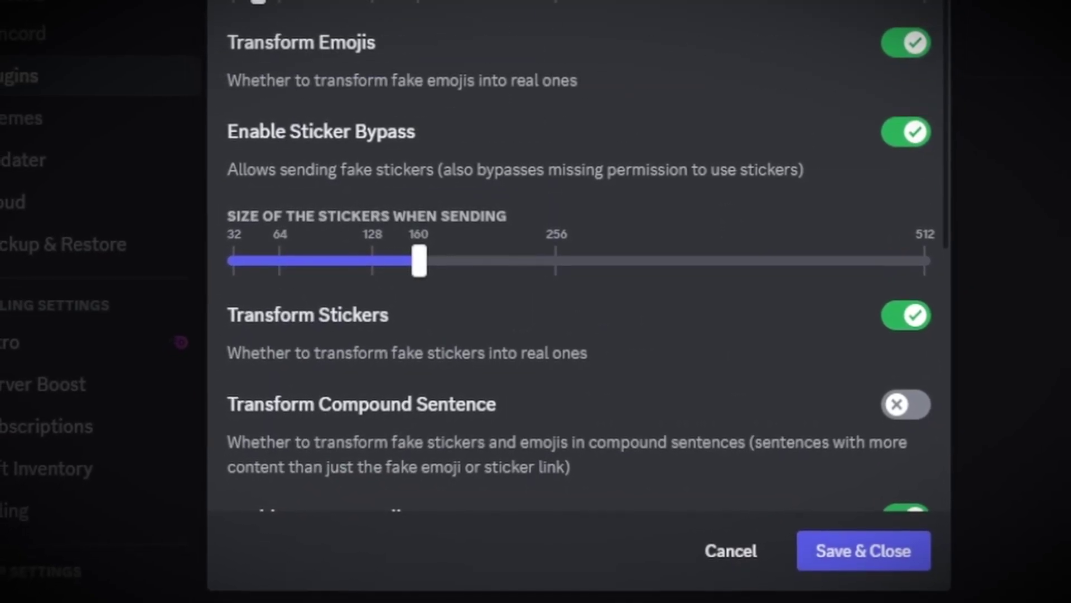
left_click(821, 564)
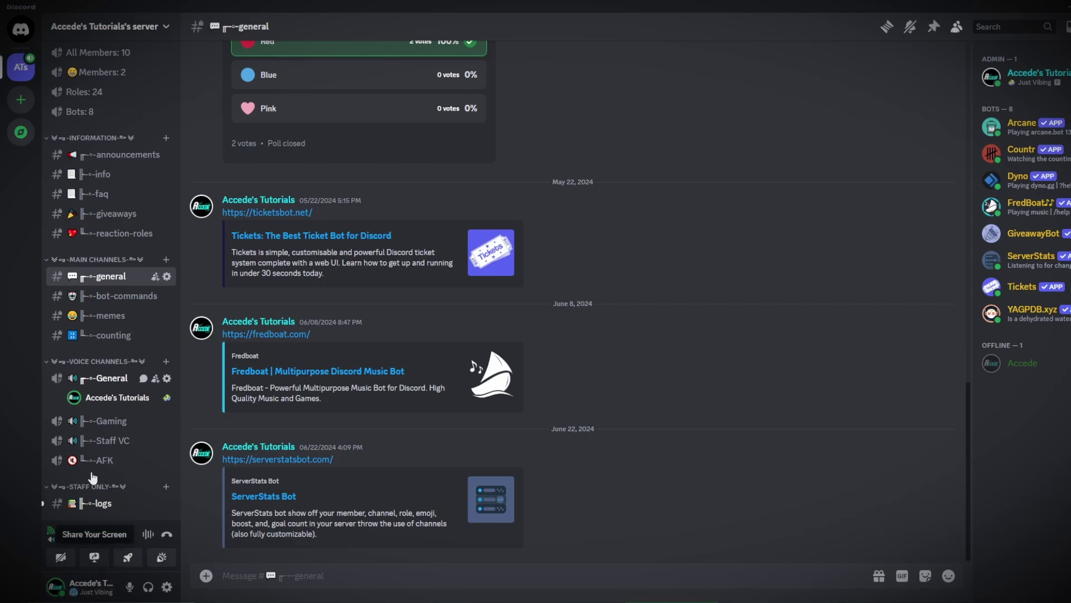
Share the "How To Get All Discord Badges" window in the General voice channel at 1440 resolution and a frame rate of 60.
left_click(96, 562)
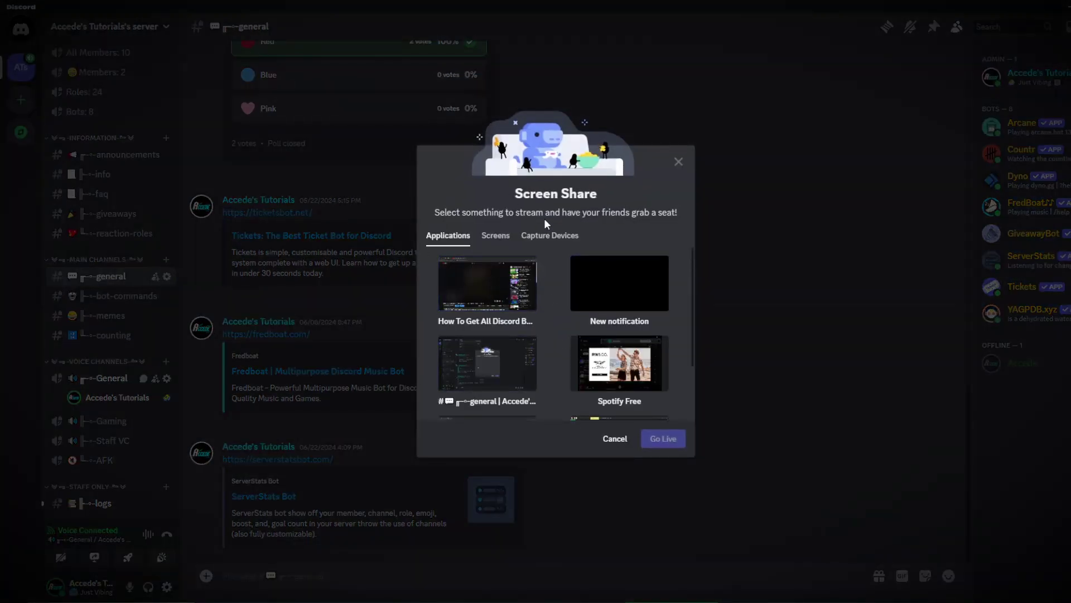
left_click(488, 287)
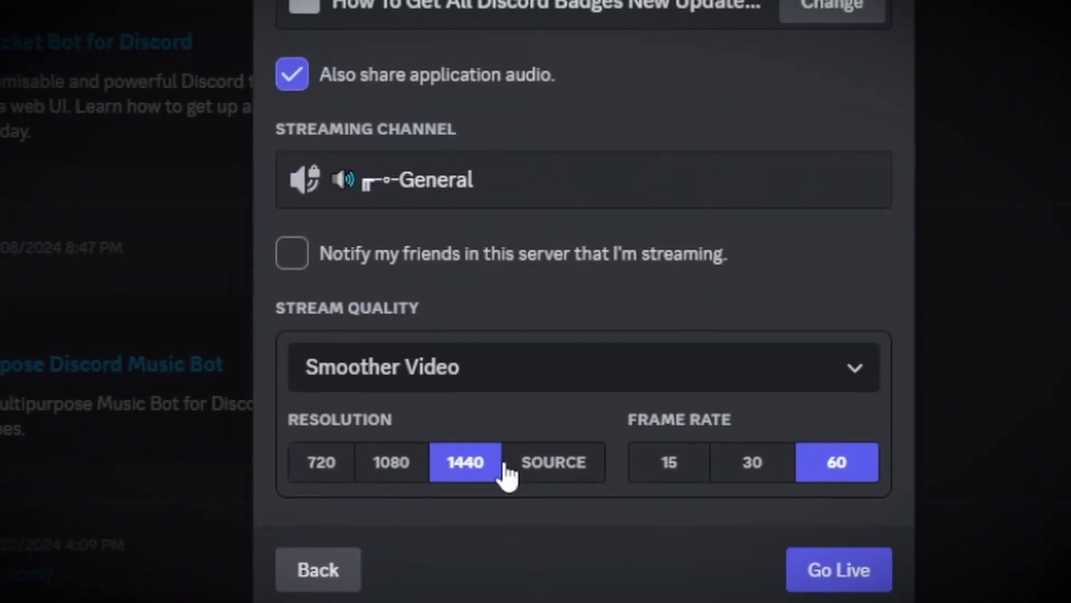
left_click(475, 393)
left_click(469, 458)
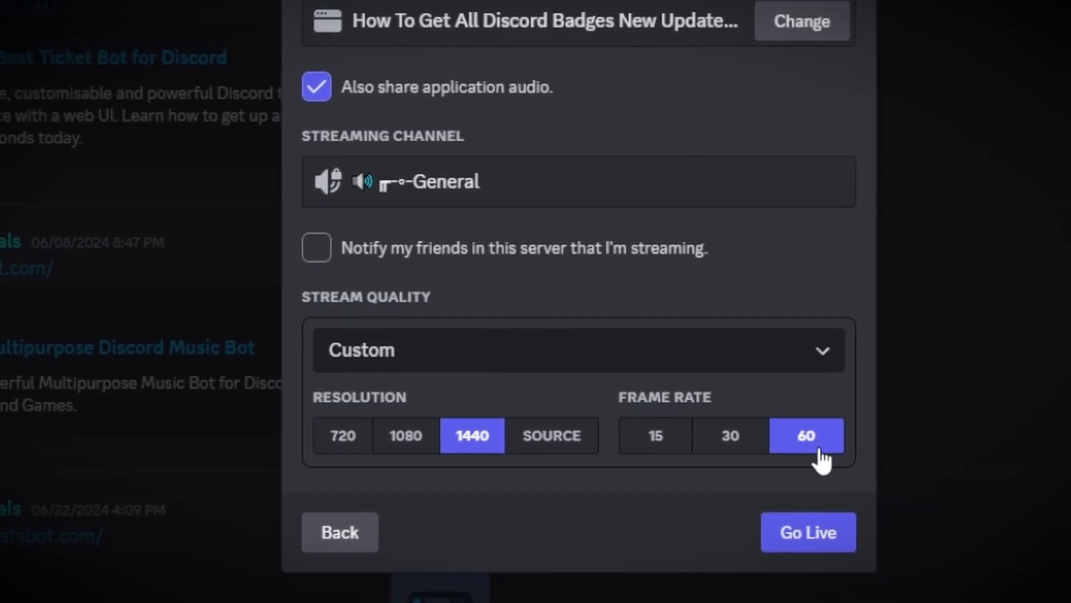
left_click(795, 527)
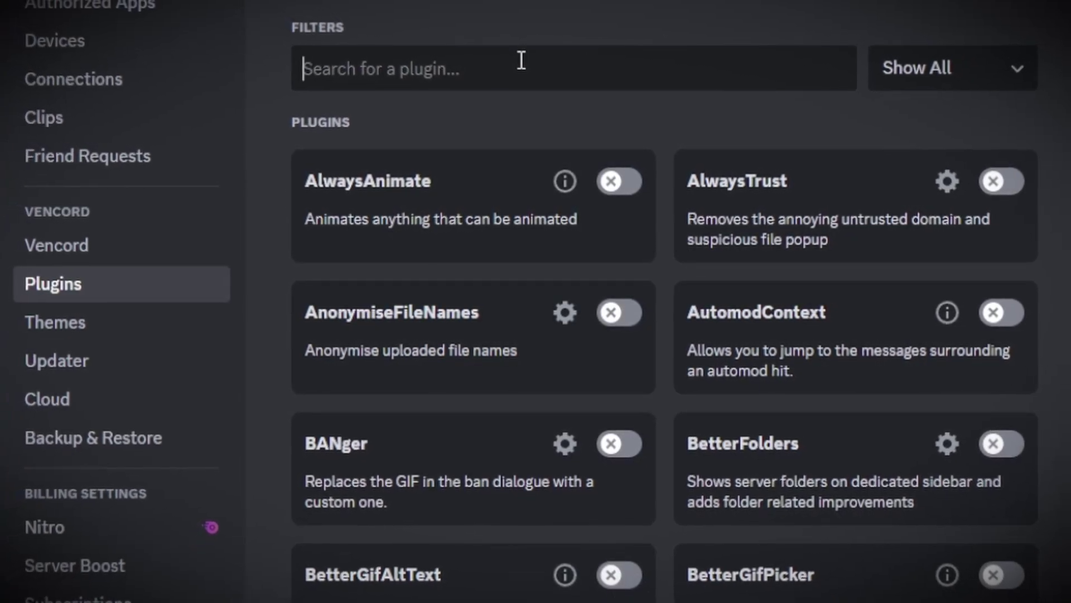
Search the Vencord plugins for "messagetag".
type("message")
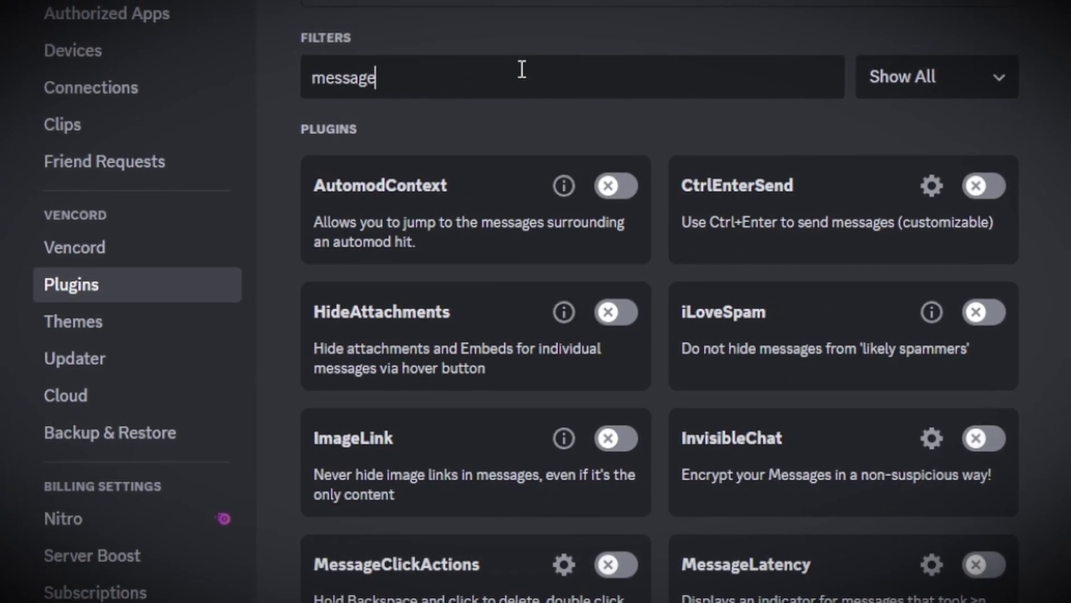
type("tag")
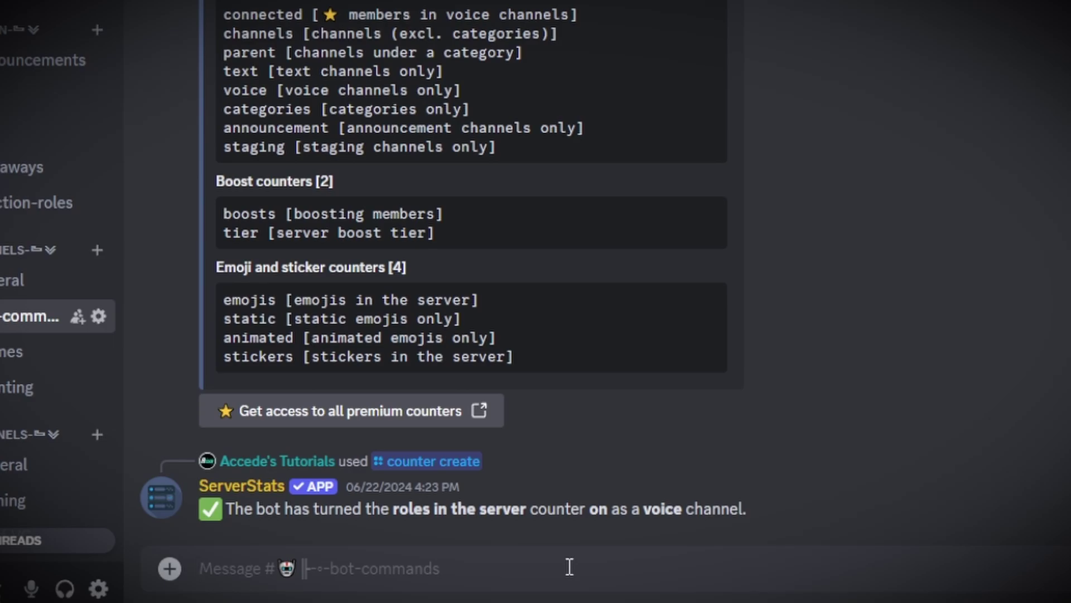
Create a message tag called Info in the bot-commands channel with a short self-introduction as its message, and dismiss the reply.
type("/")
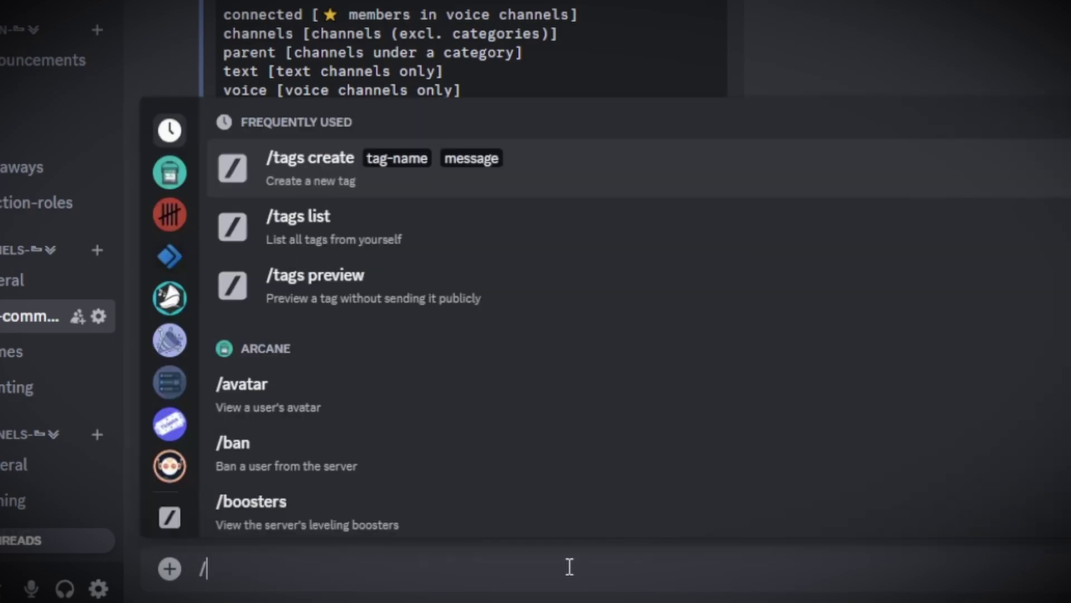
type("tags")
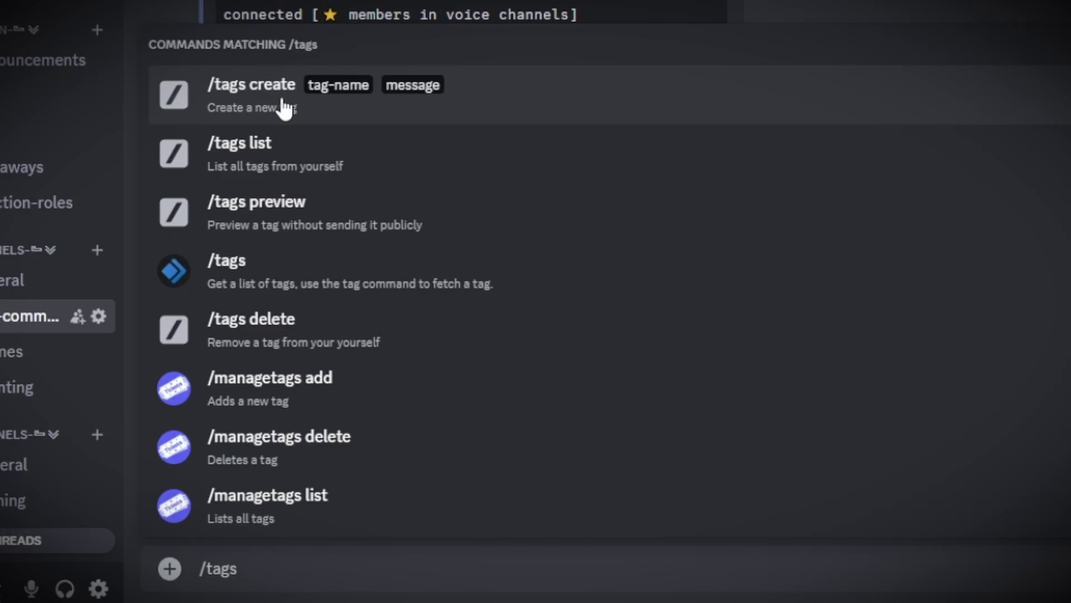
left_click(328, 109)
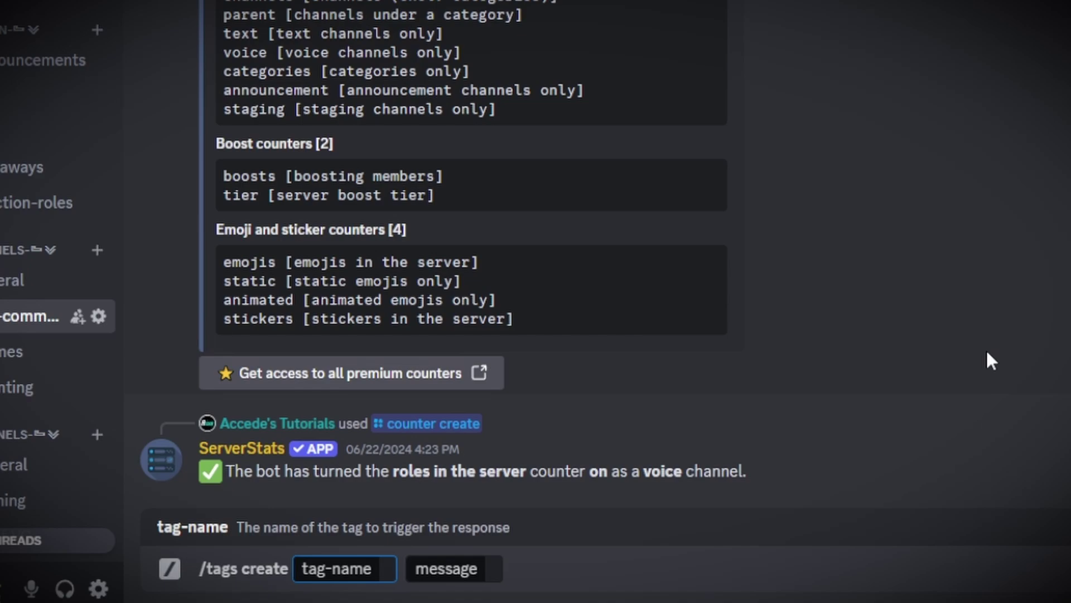
type("Info")
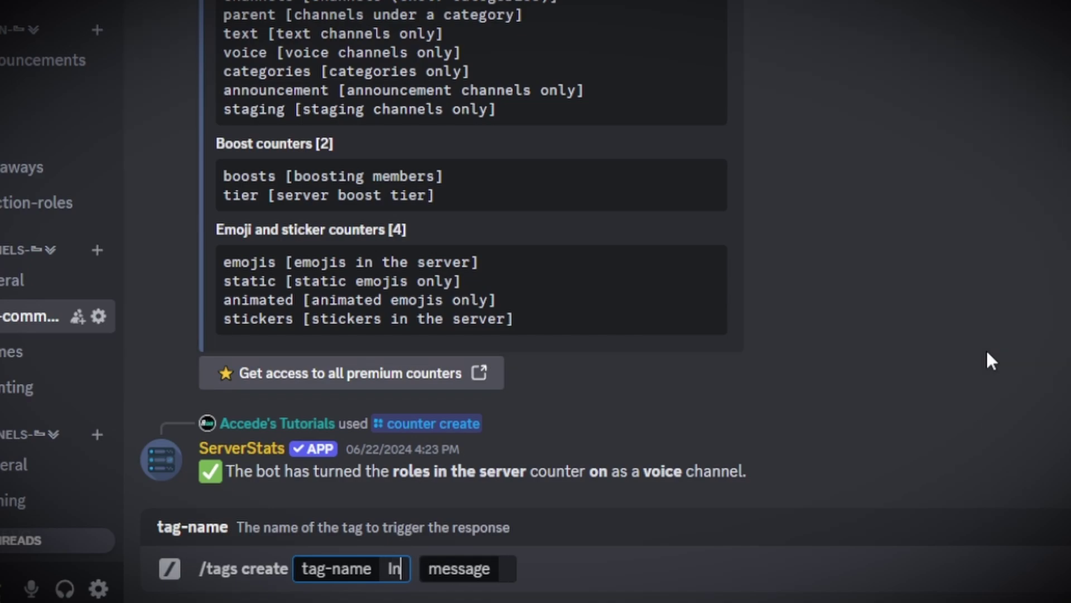
left_click(522, 568)
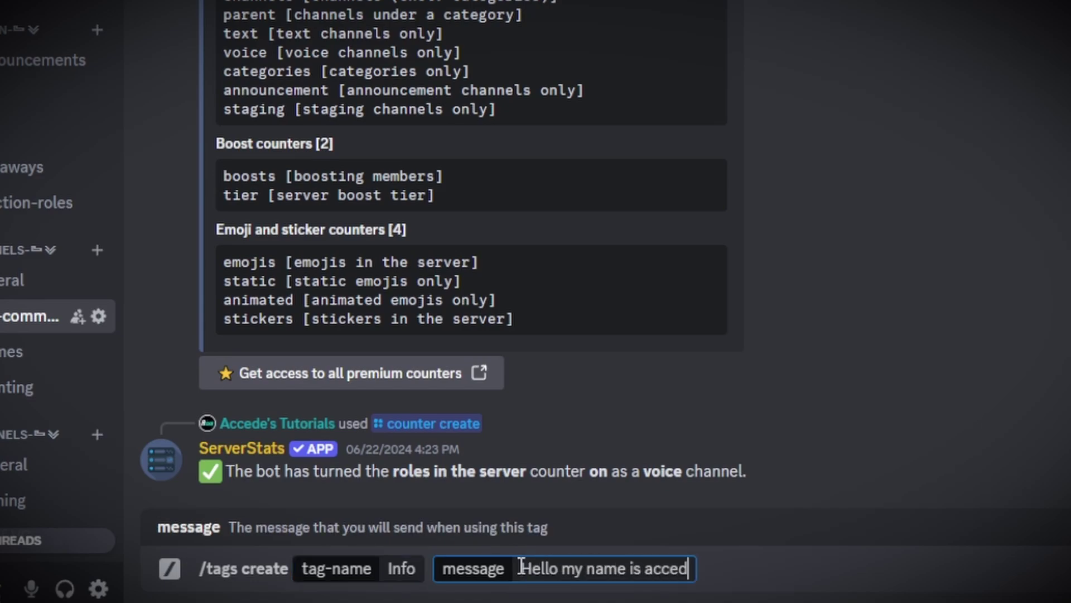
key("Return")
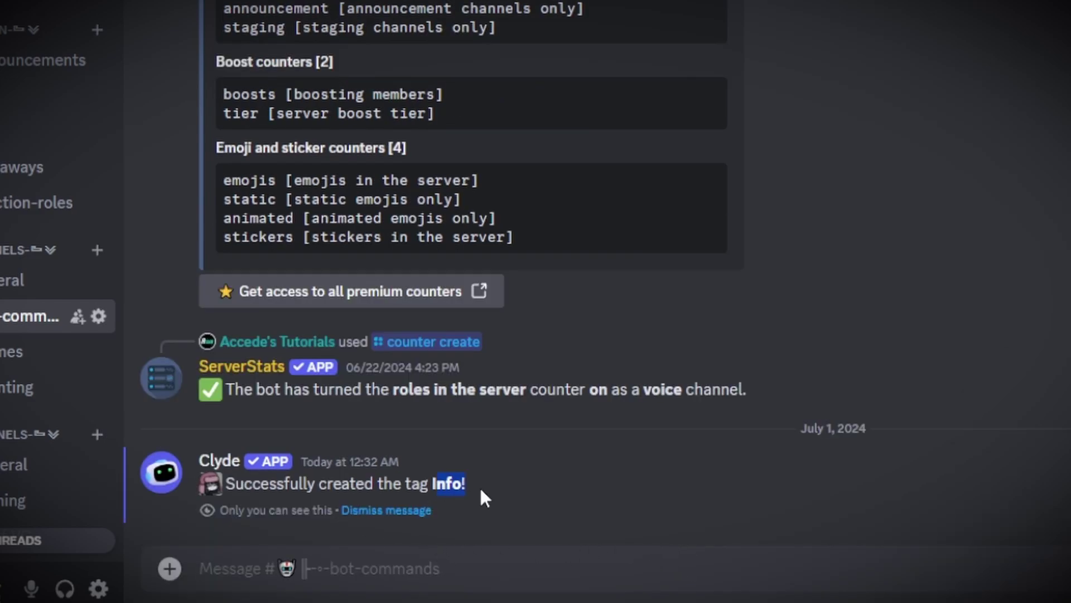
left_click(379, 511)
Preview the info tag without sending it publicly, read its message and dismiss the reply.
type("/")
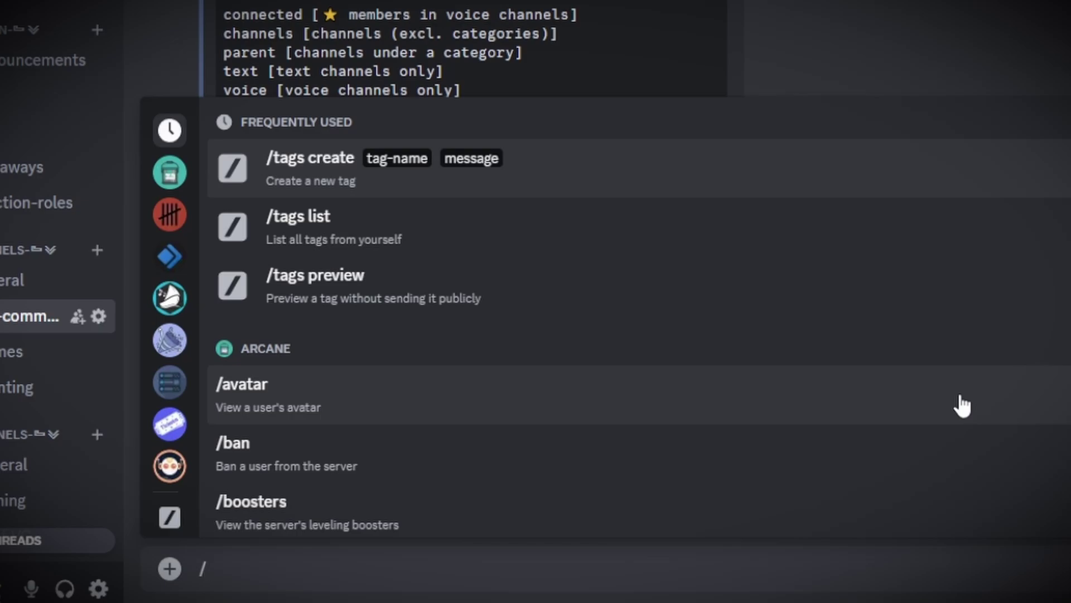
type("tags")
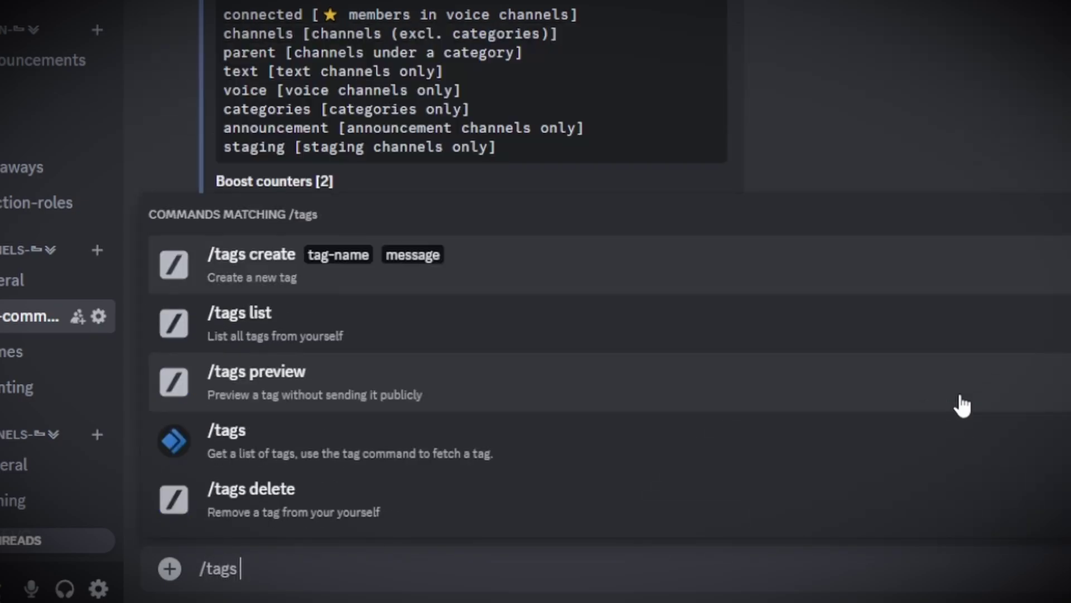
type(" preview")
key("Return")
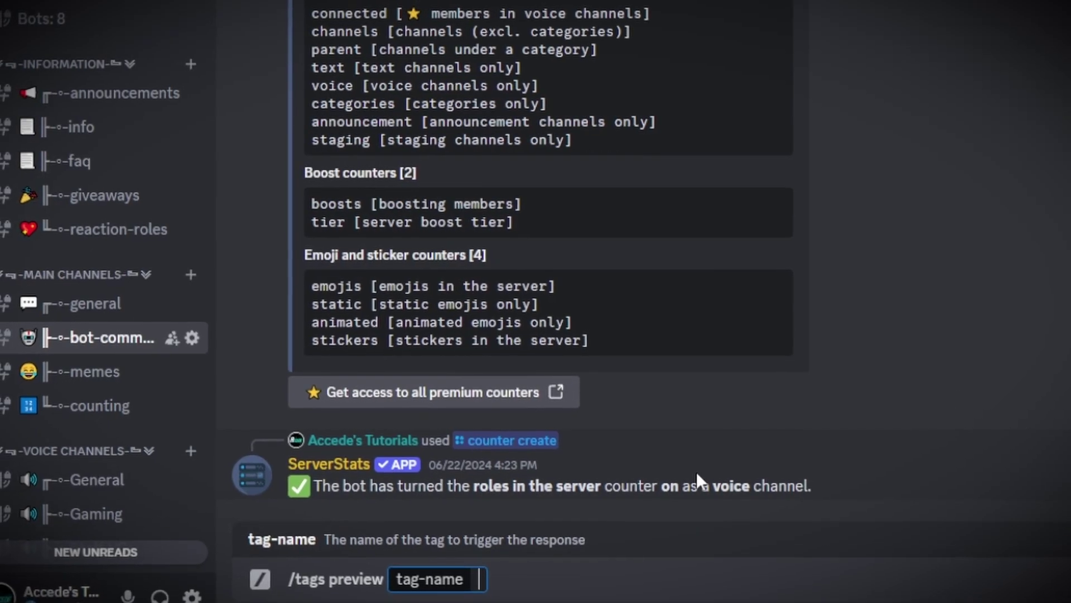
type("info")
key("Return")
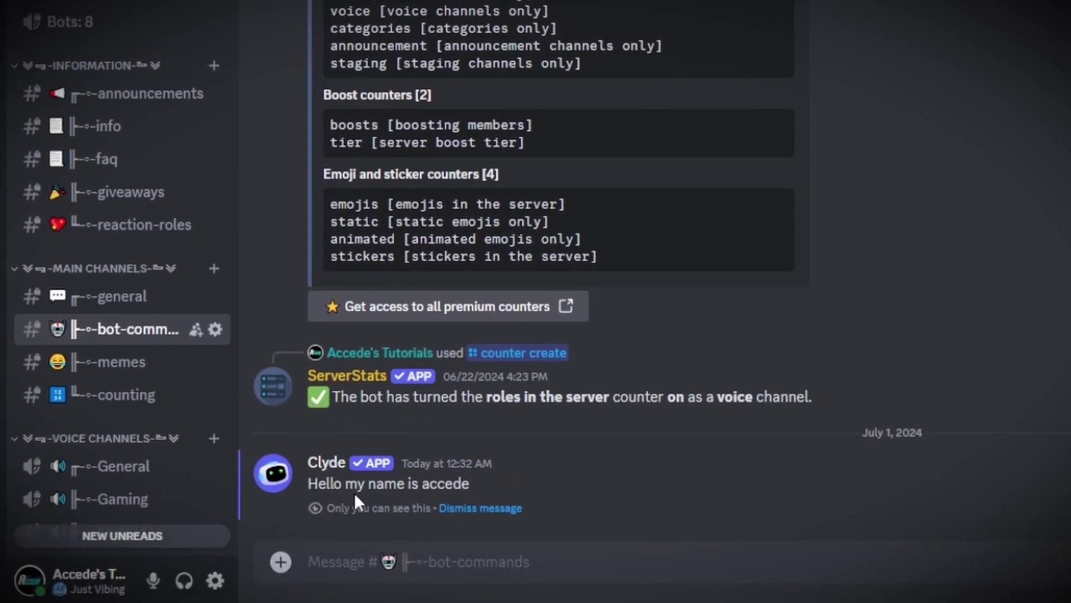
left_click_drag(306, 483, 525, 485)
left_click(534, 469)
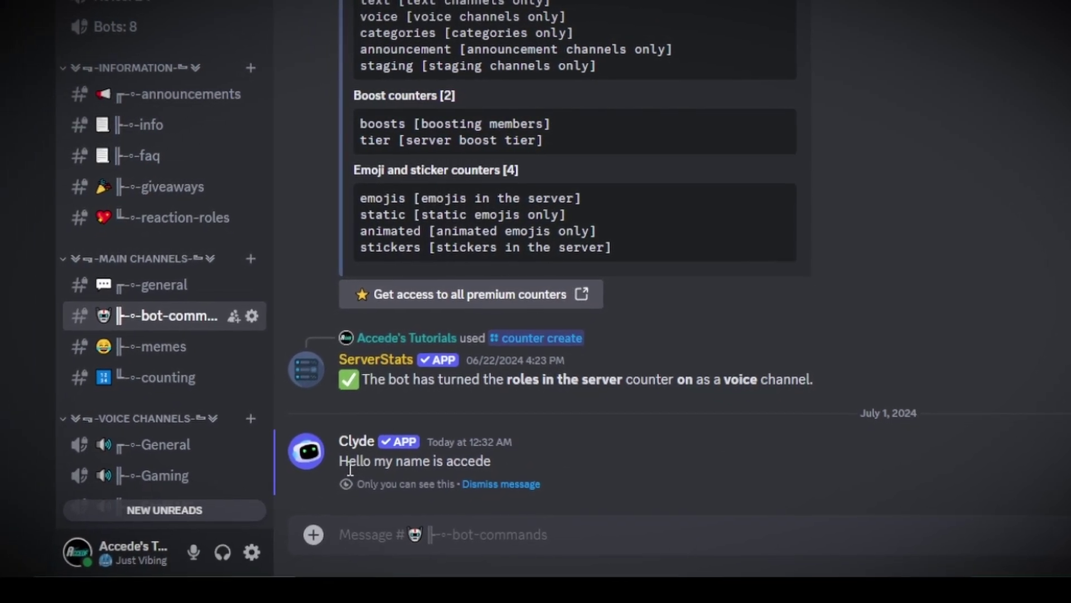
left_click_drag(343, 460, 587, 445)
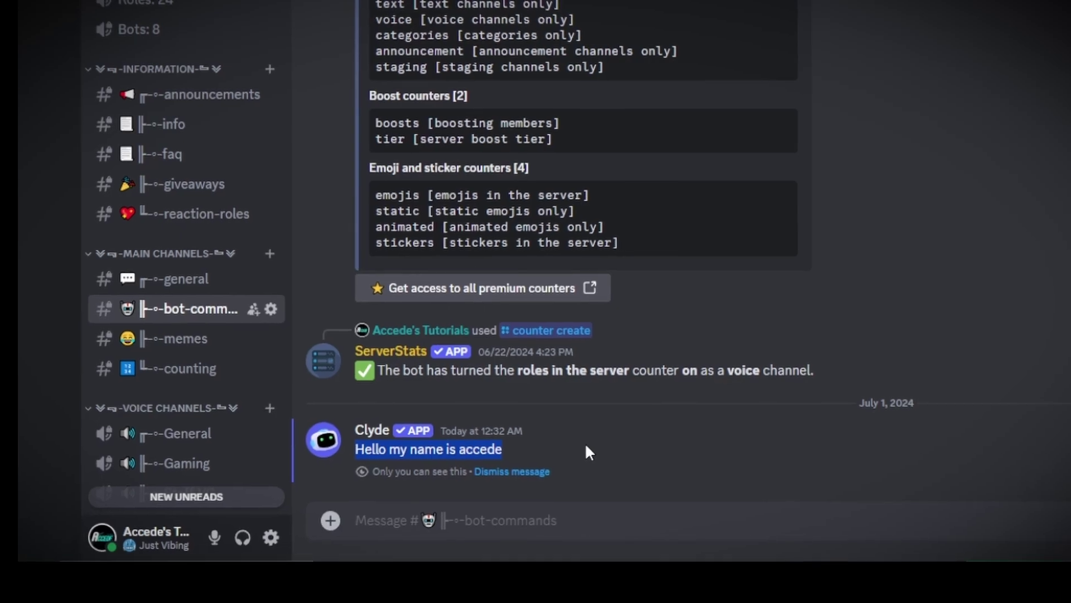
left_click(587, 440)
left_click(533, 469)
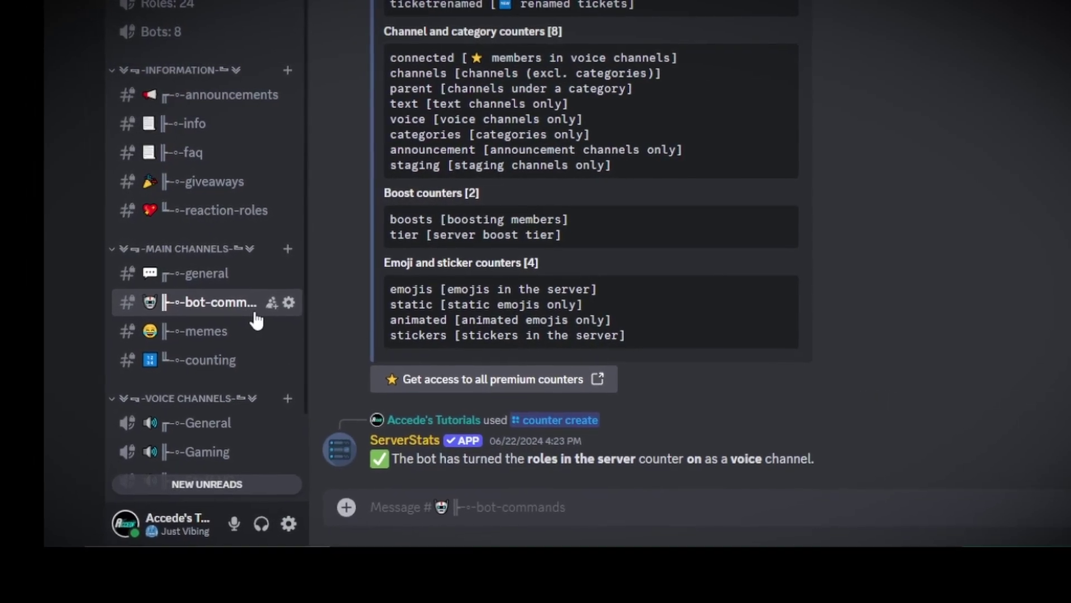
List all saved tags with the /tags list command, review their messages and dismiss the reply.
scroll(256, 316, "down", 2)
scroll(275, 313, "up", 3)
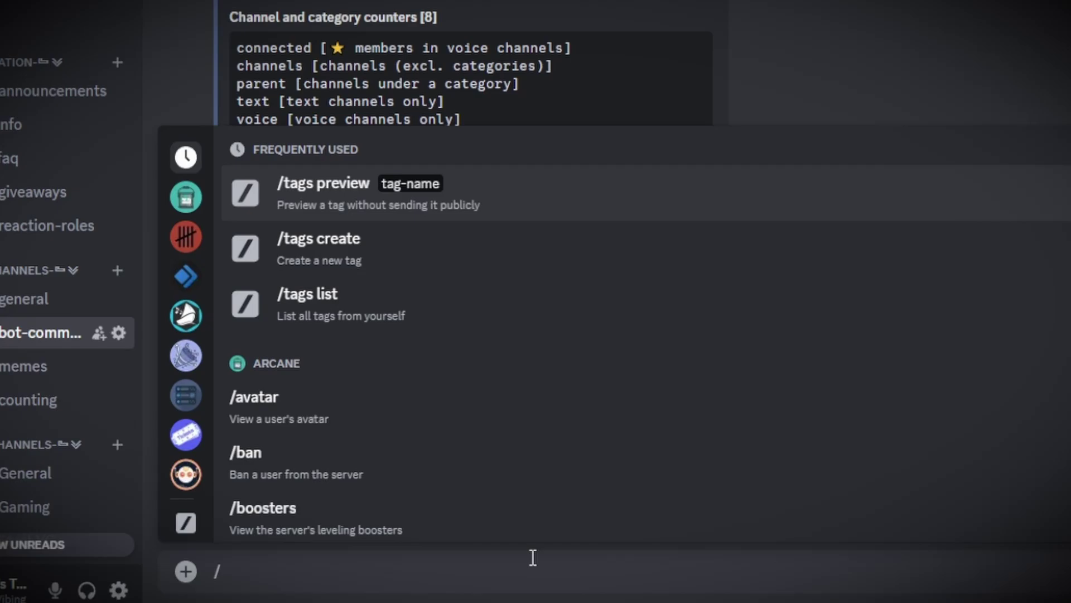
type("tags")
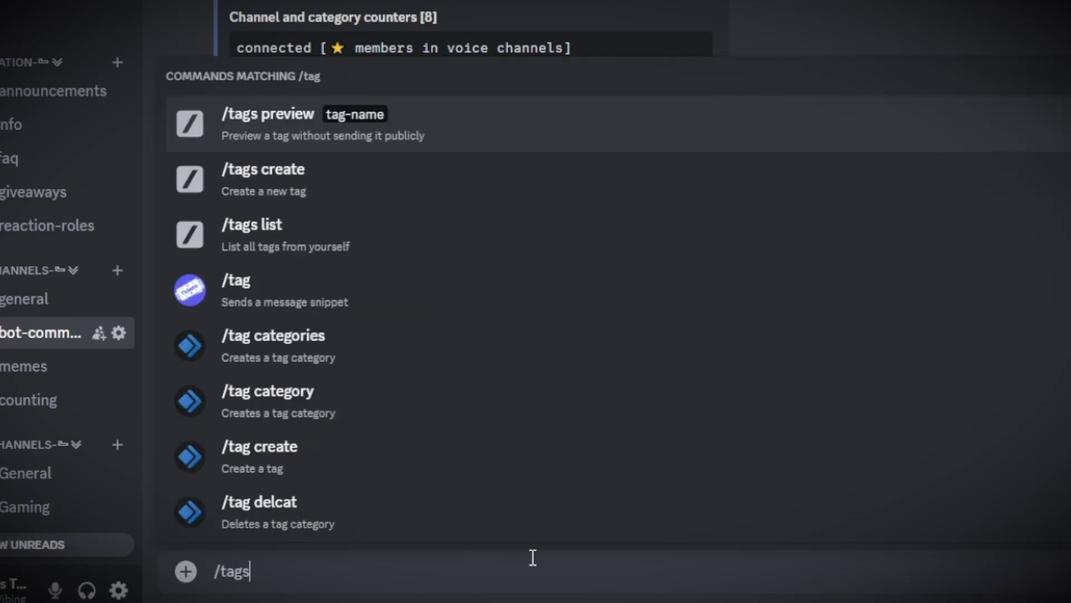
type(" li")
key("Return")
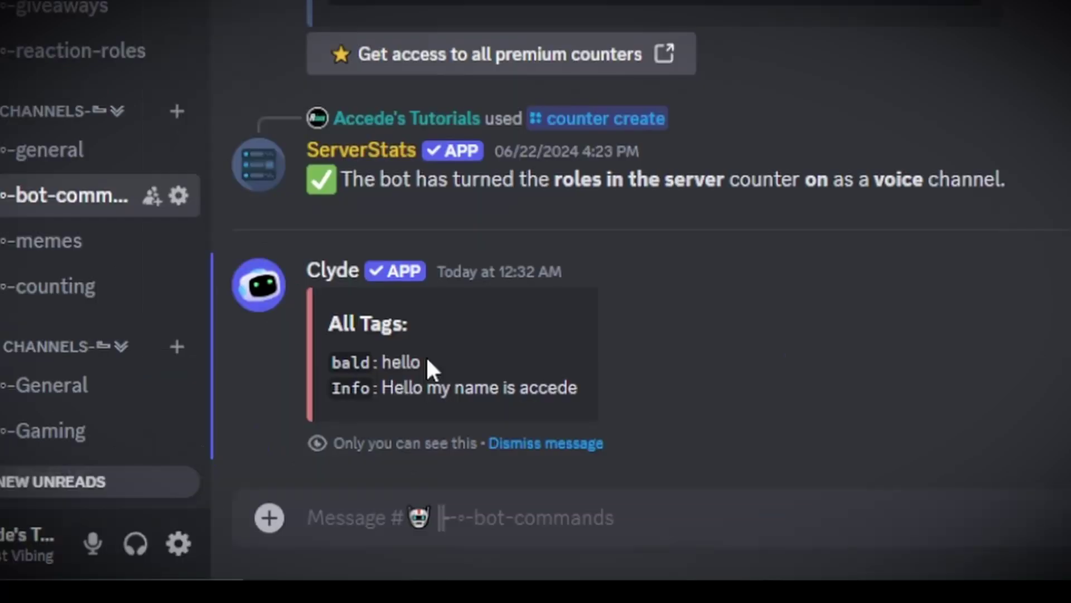
left_click_drag(323, 351, 596, 389)
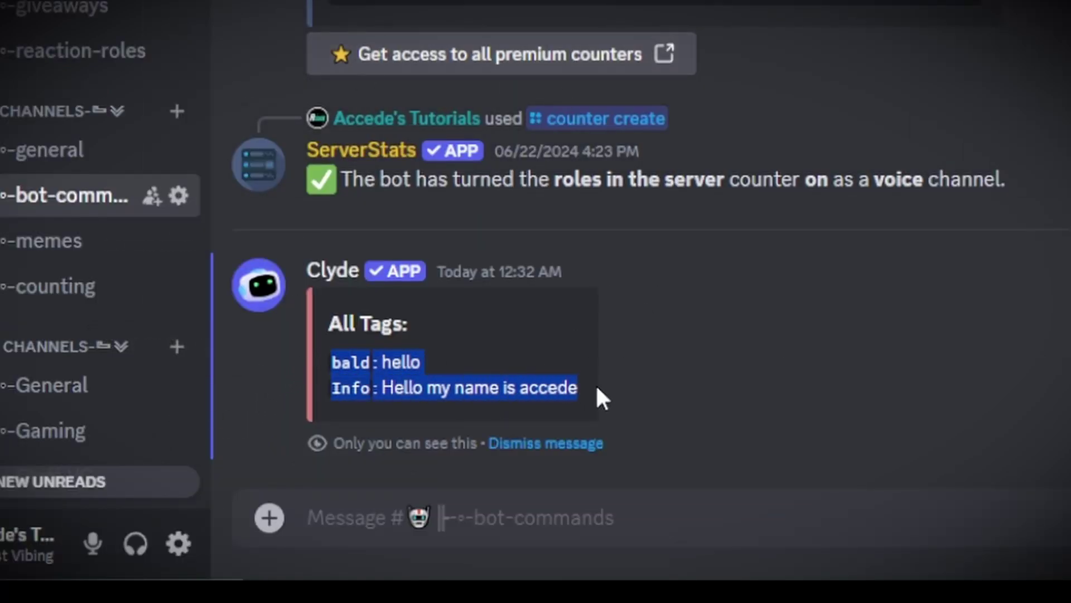
left_click(596, 389)
left_click(575, 446)
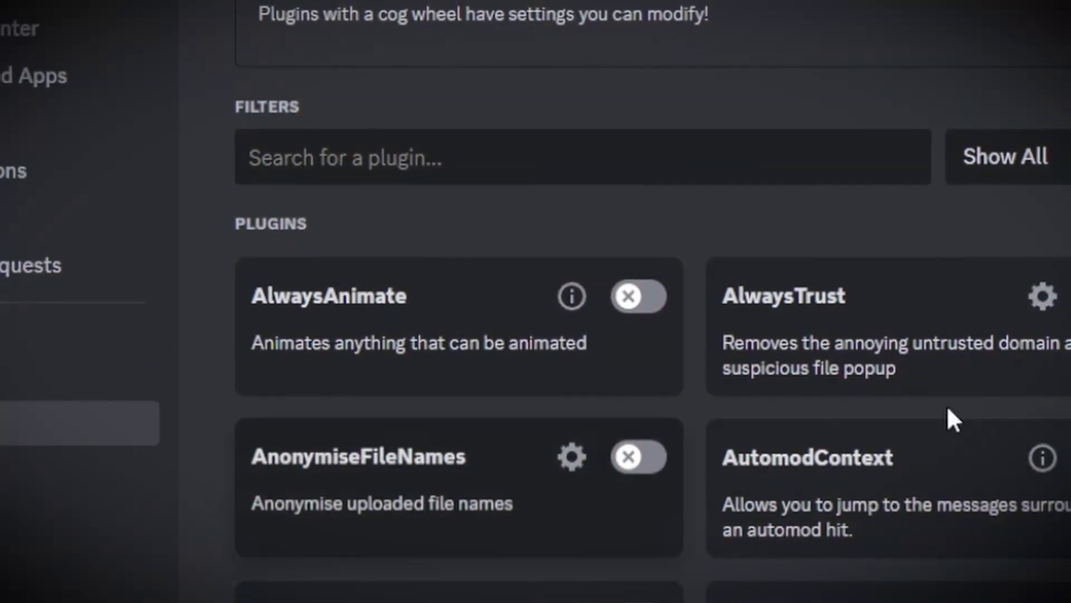
Search the plugins for "alwaysanimate" and enable the AlwaysAnimate plugin.
left_click(428, 176)
type("always ")
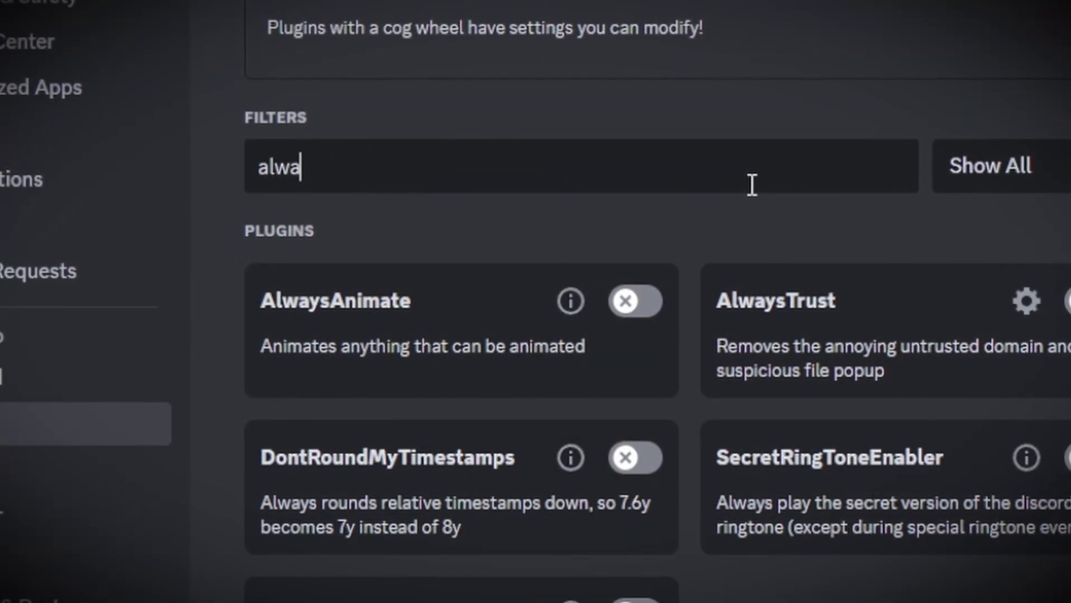
type("animate")
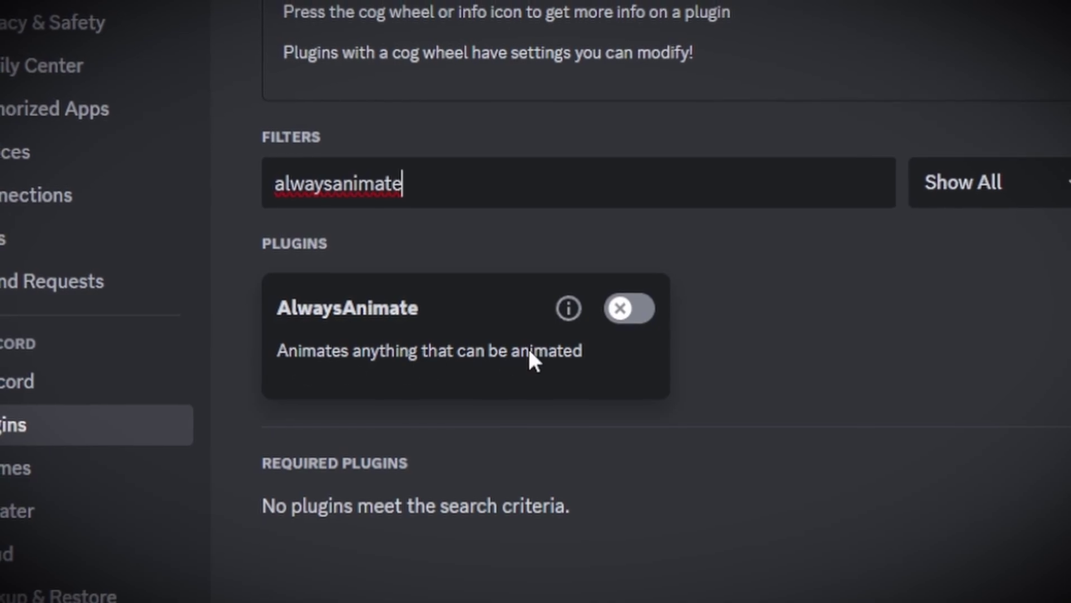
left_click(619, 315)
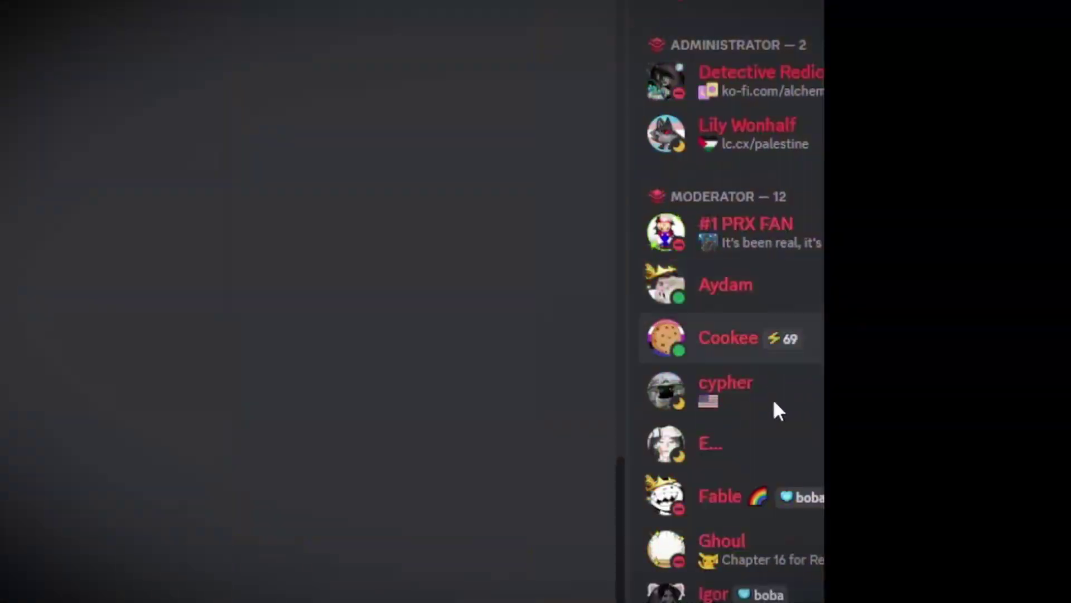
Examine the avatars in the VALORANT server's member list and the profile card of the first listed moderator.
scroll(739, 460, "down", 3)
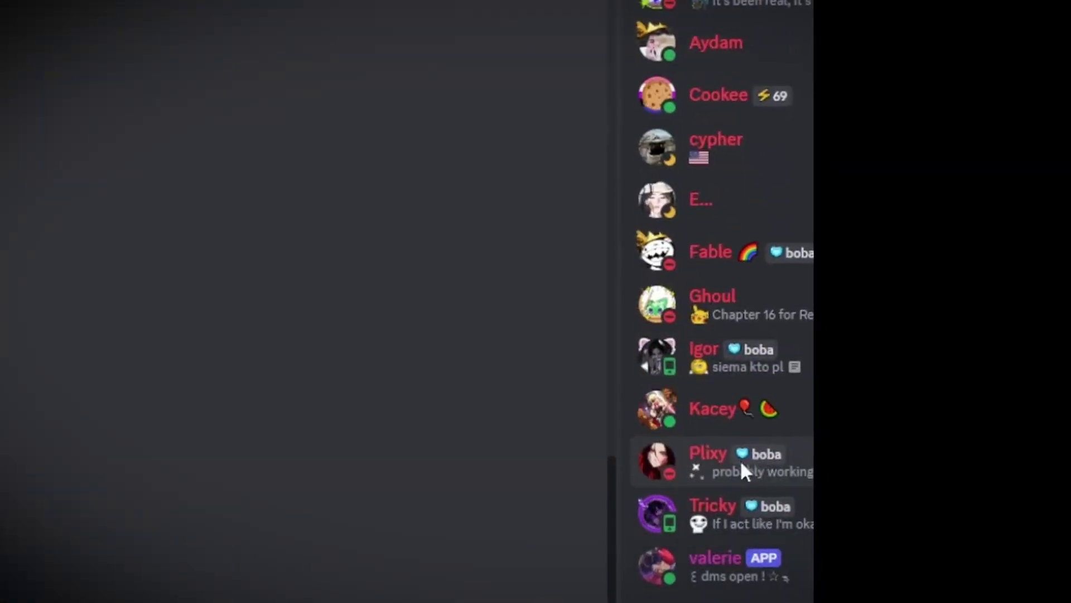
scroll(707, 413, "up", 3)
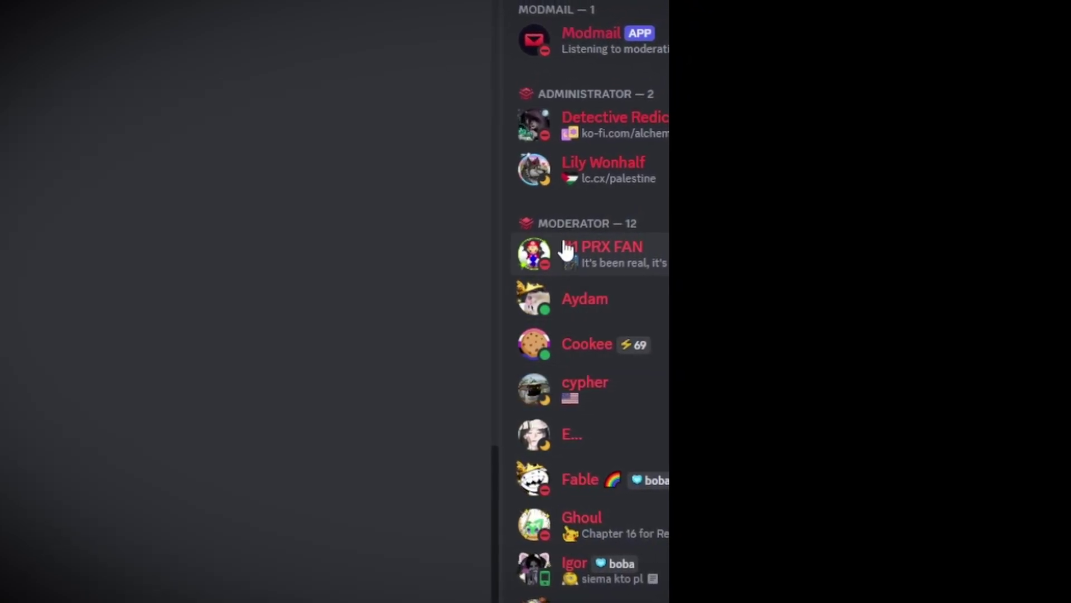
left_click(551, 262)
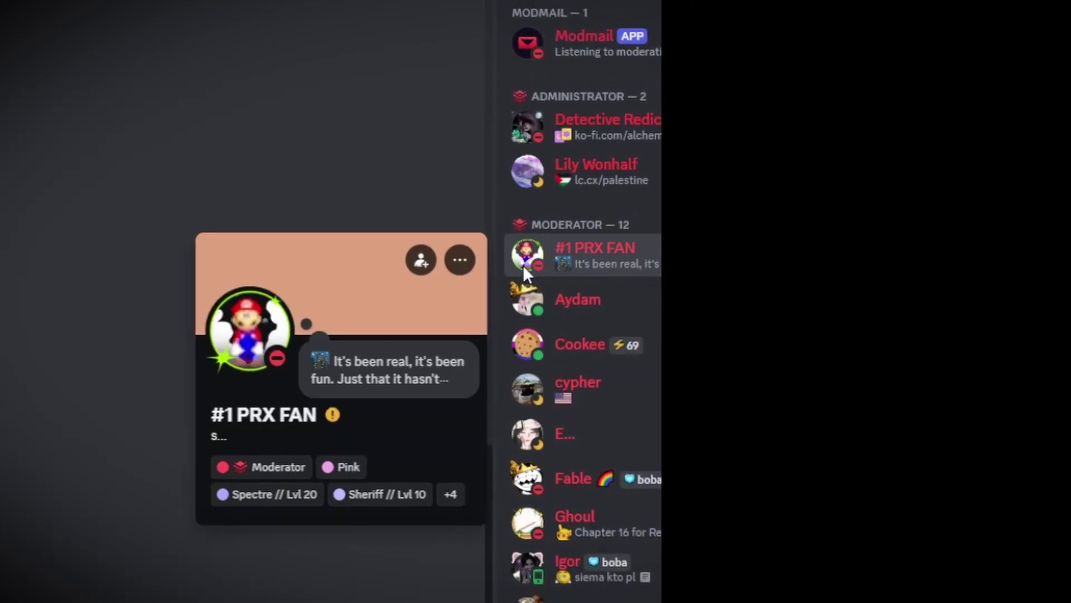
left_click(140, 414)
left_click(563, 258)
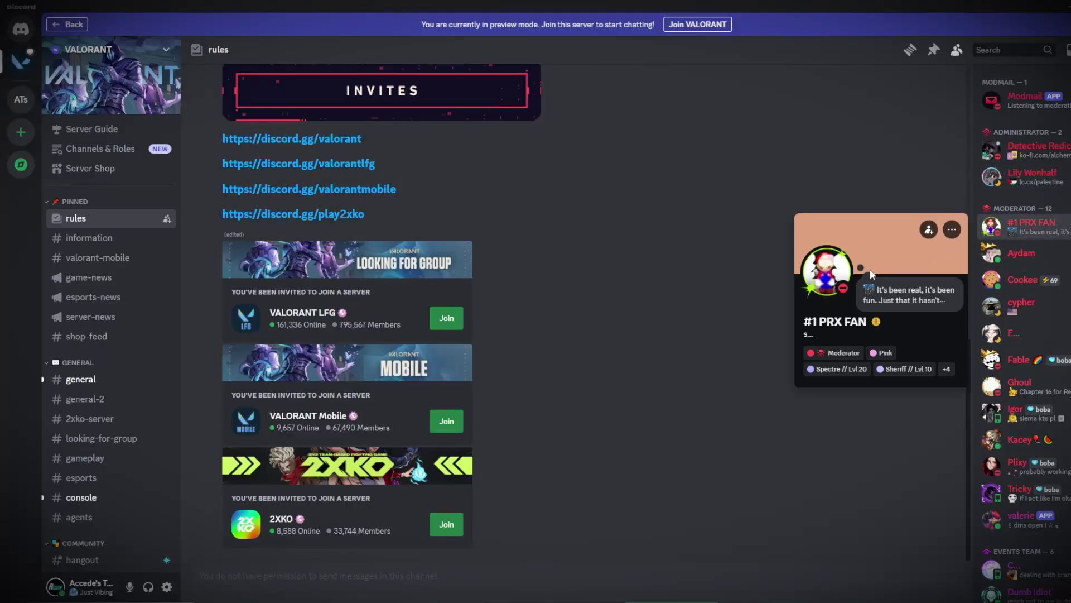
left_click(720, 281)
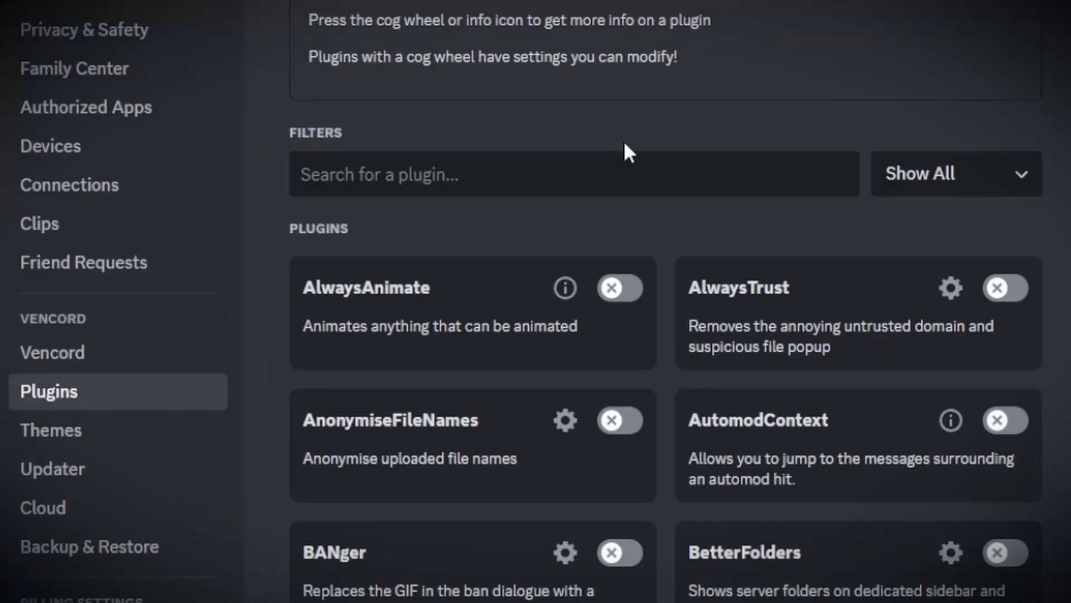
Switch to the web browser, open dearrow.ajay.app and examine the DeArrow extension's description and example thumbnails.
type("dearrow.ajay.app")
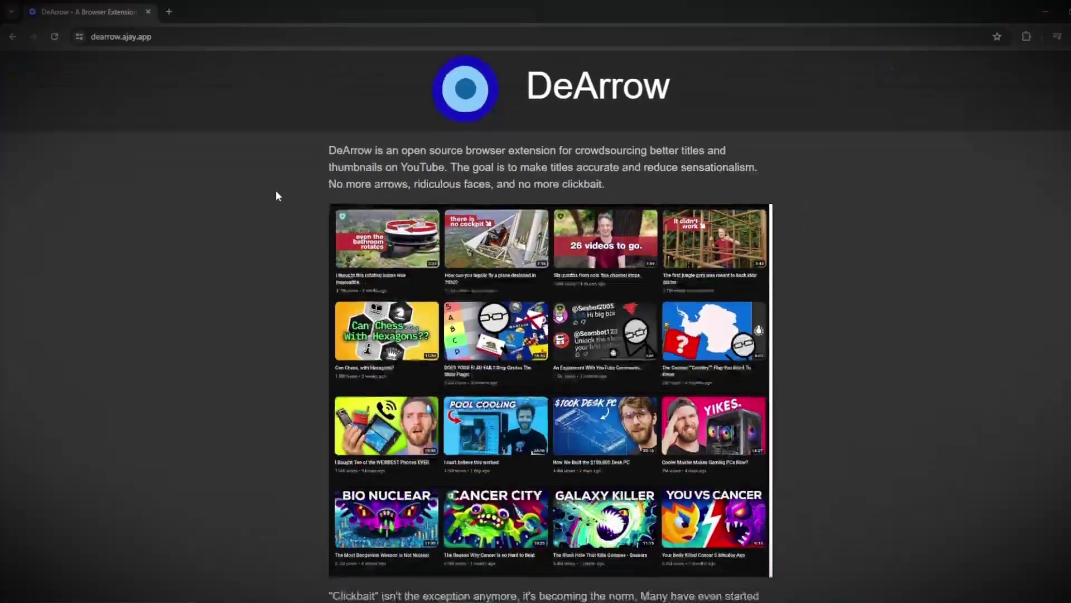
scroll(275, 195, "down", 2)
scroll(276, 195, "up", 1)
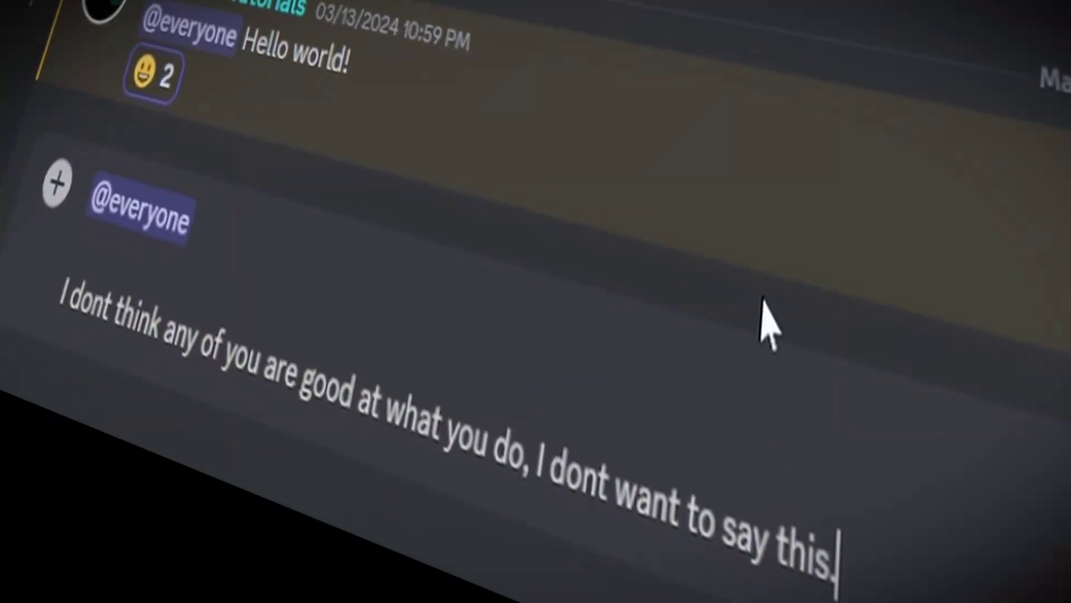
type("...")
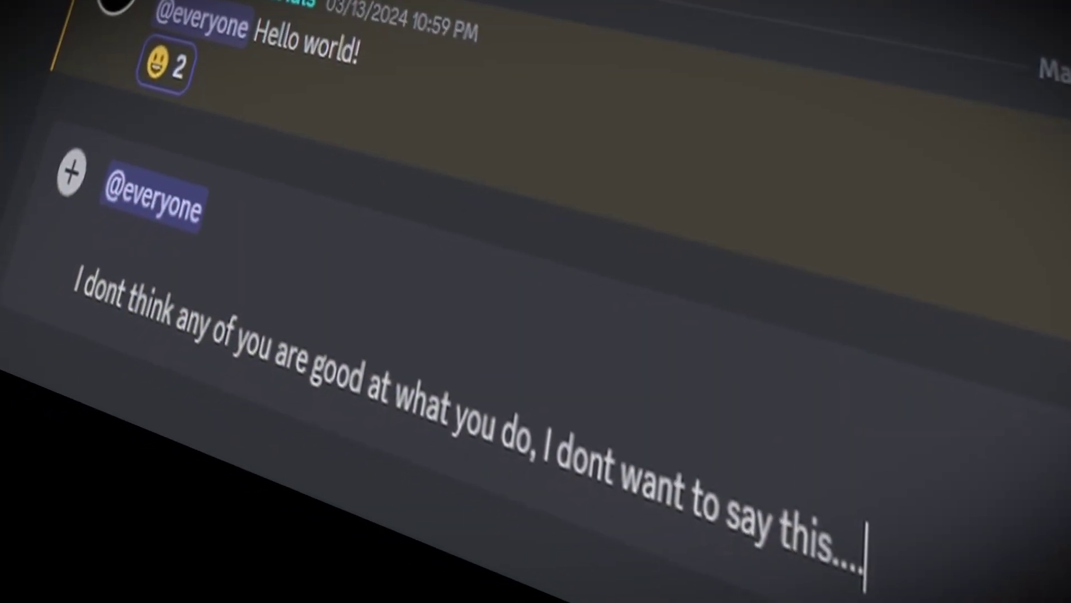
type(".........")
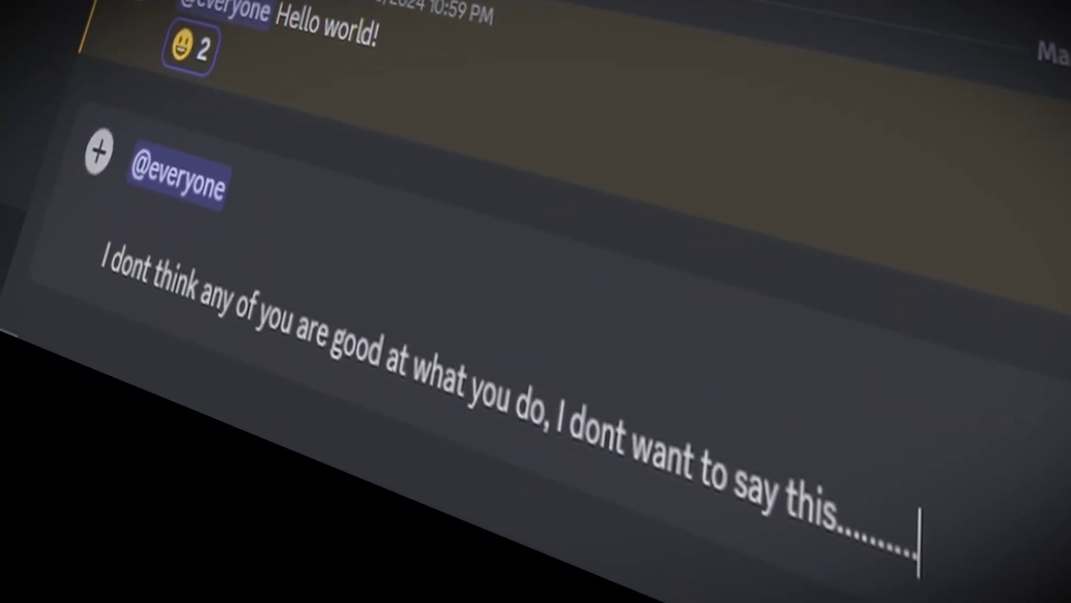
type(".")
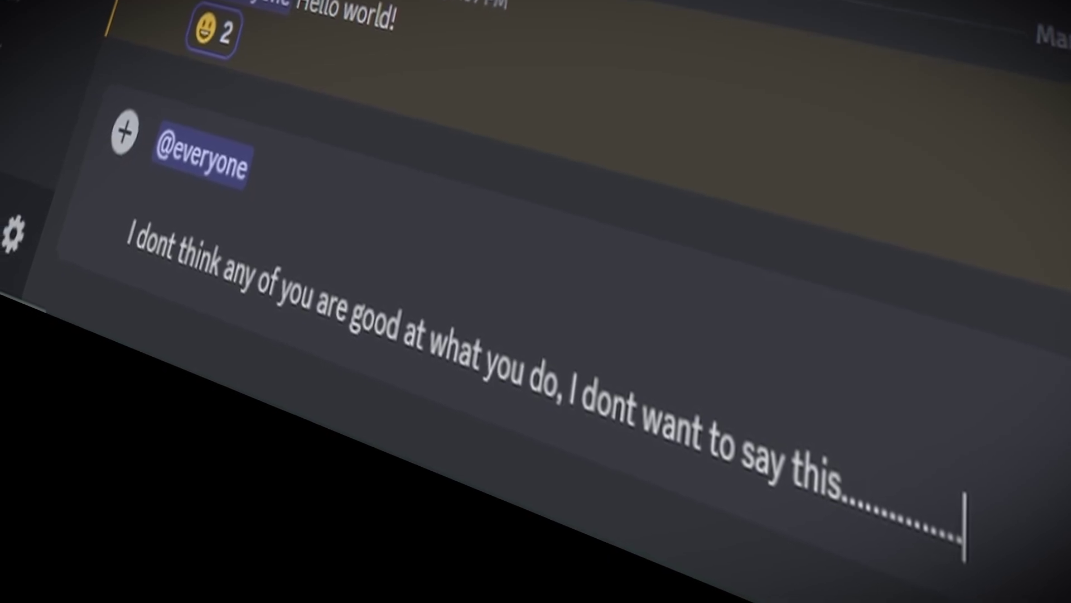
type("....")
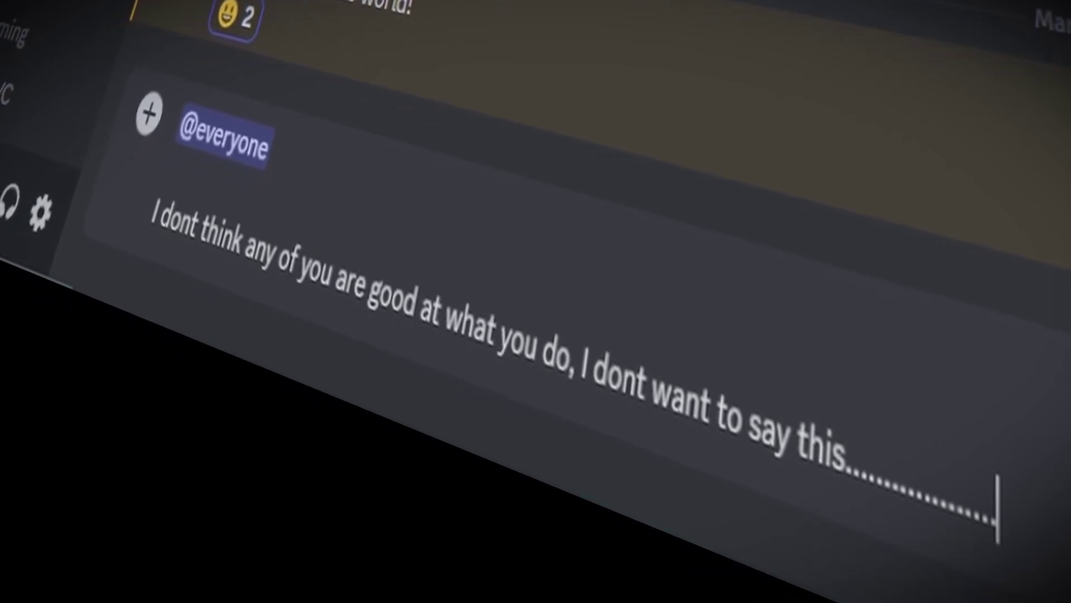
type(".....")
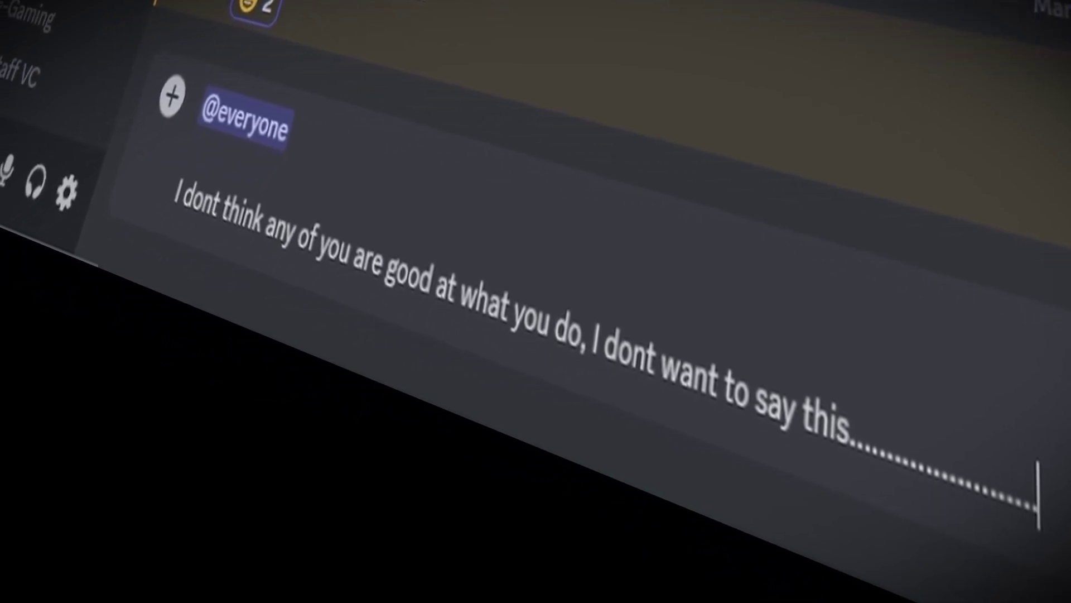
type("....")
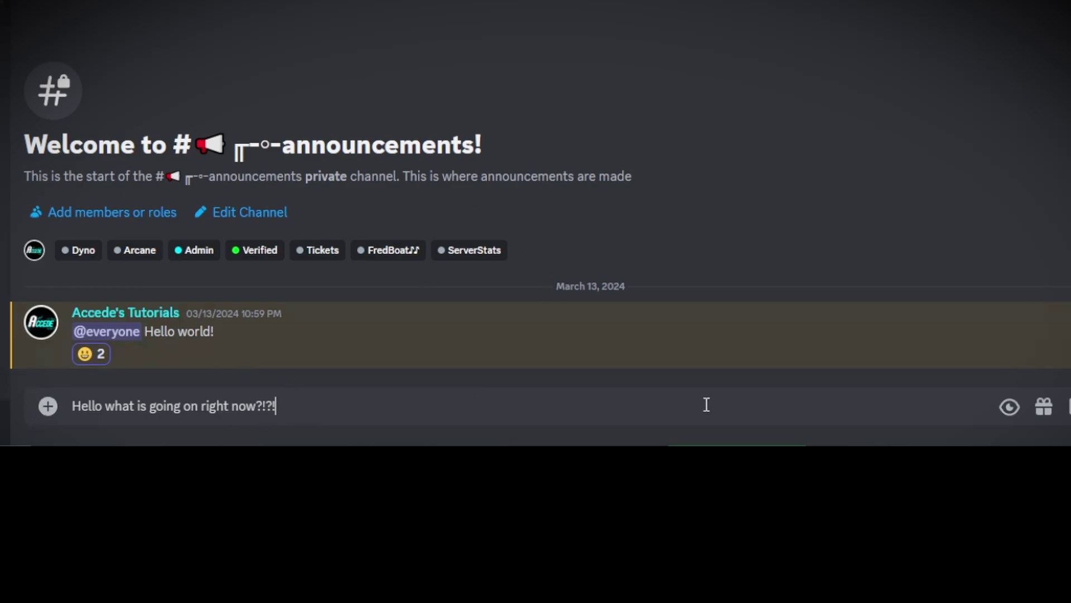
Preview the drafted message "Hello what is going on right now?!?!" privately three times in the announcements channel.
left_click(1016, 407)
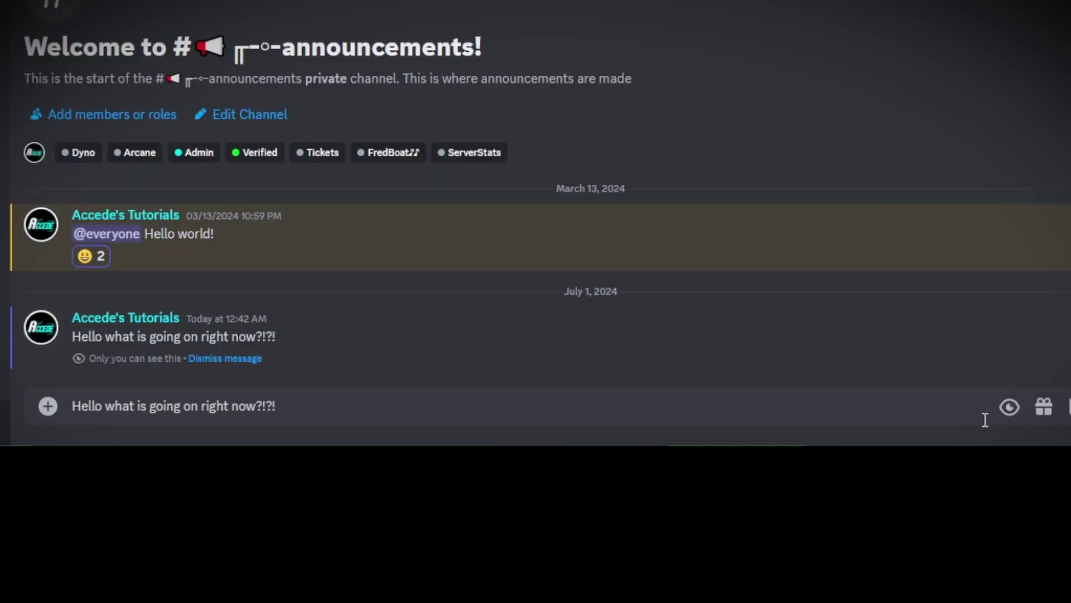
left_click(1008, 407)
left_click(1009, 407)
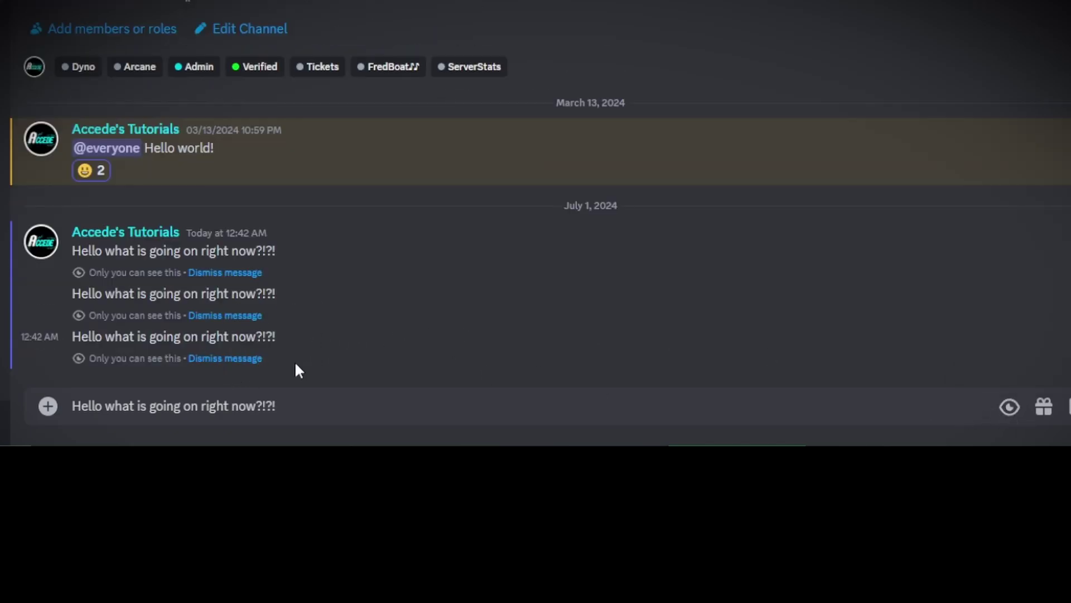
Dismiss two of the private message previews and check the text of the remaining one.
left_click(214, 360)
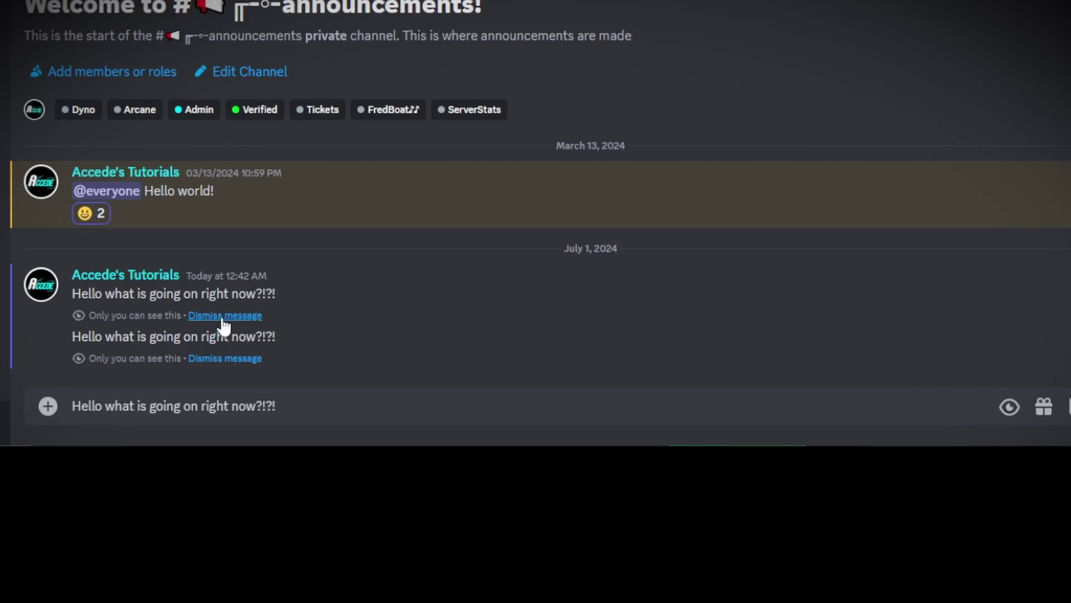
left_click(222, 315)
left_click_drag(78, 337, 359, 342)
left_click(277, 328)
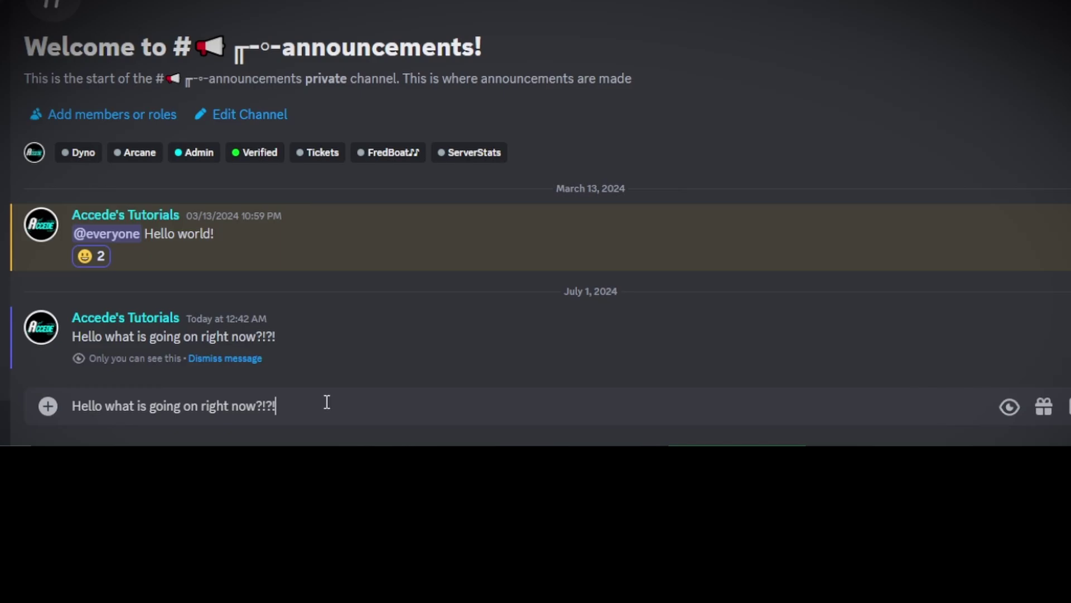
Append "gnfggjsjnd" to the drafted message, preview it privately and dismiss the remaining previews.
type("gnfggjsjnd")
left_click(1009, 406)
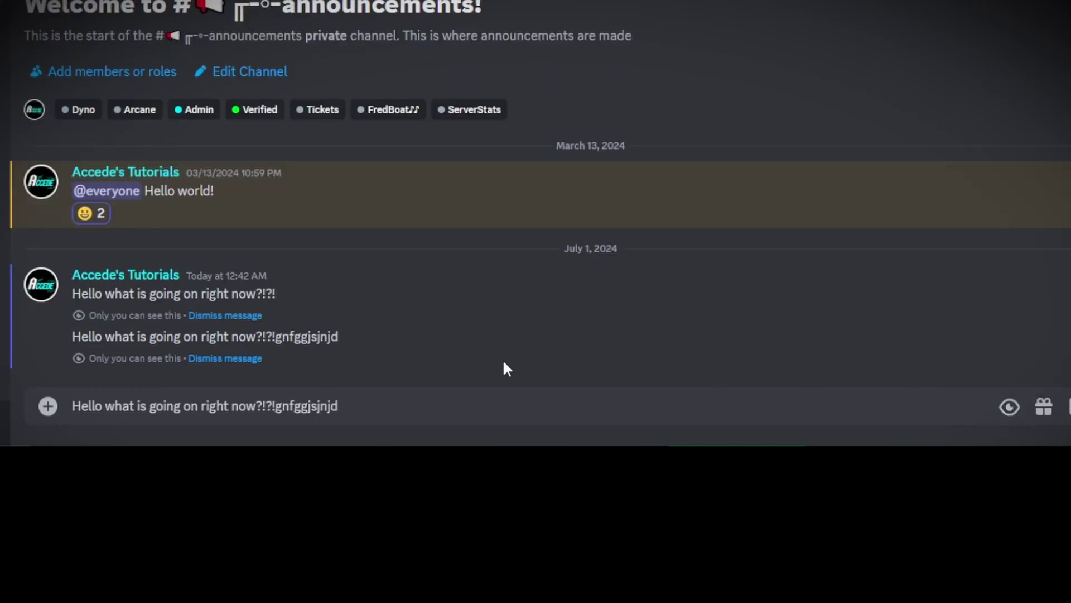
left_click(203, 315)
left_click(226, 351)
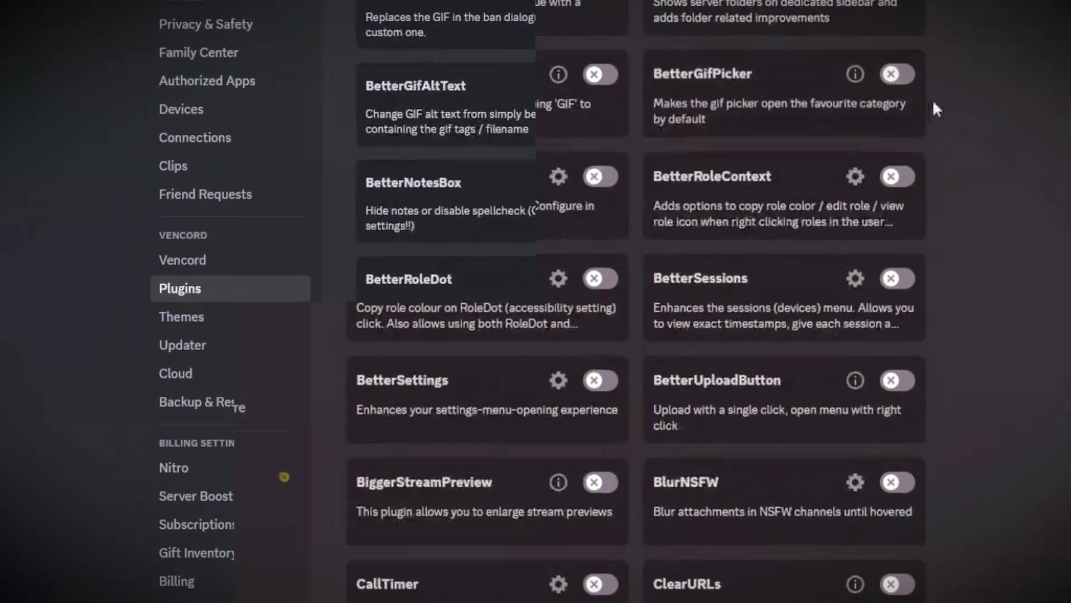
Browse the Vencord plugin list and its descriptions from BetterGifPicker down to OnePingPerDM.
scroll(948, 106, "down", 3)
scroll(966, 120, "down", 10)
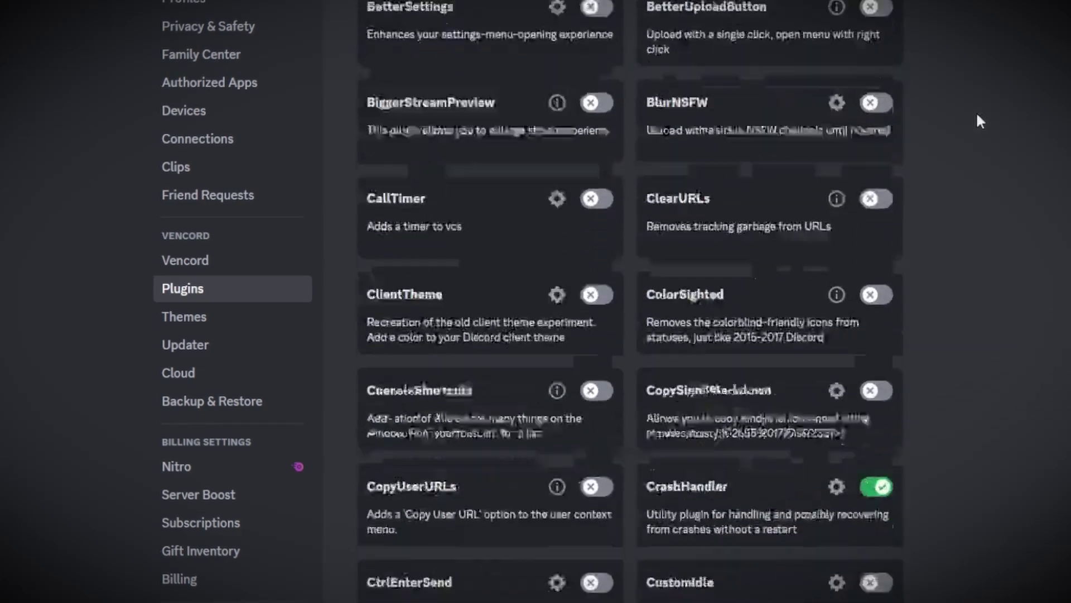
scroll(969, 88, "down", 5)
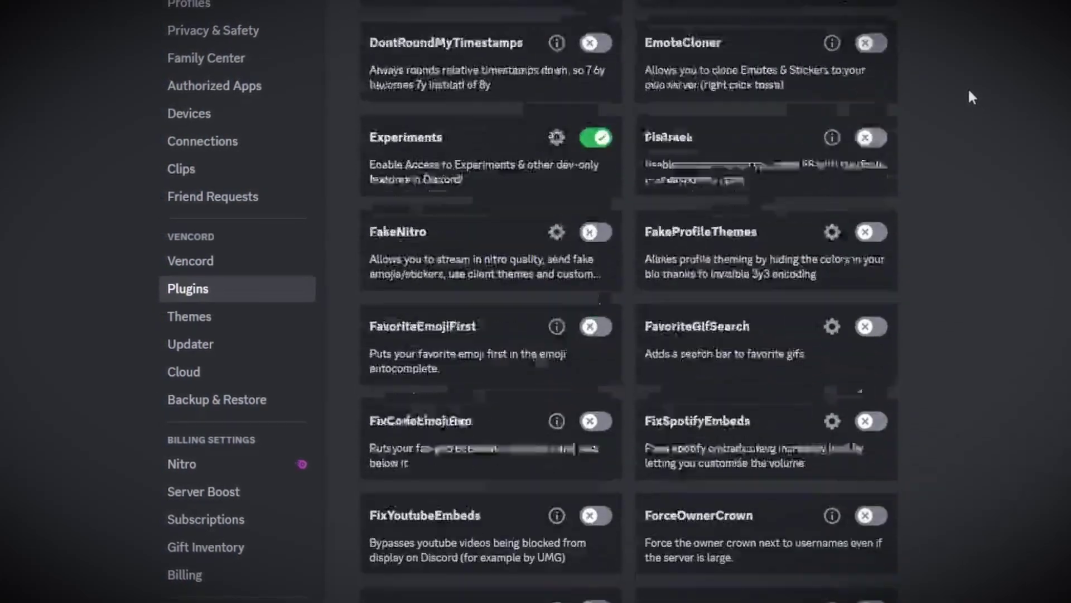
scroll(971, 95, "down", 5)
scroll(990, 117, "down", 3)
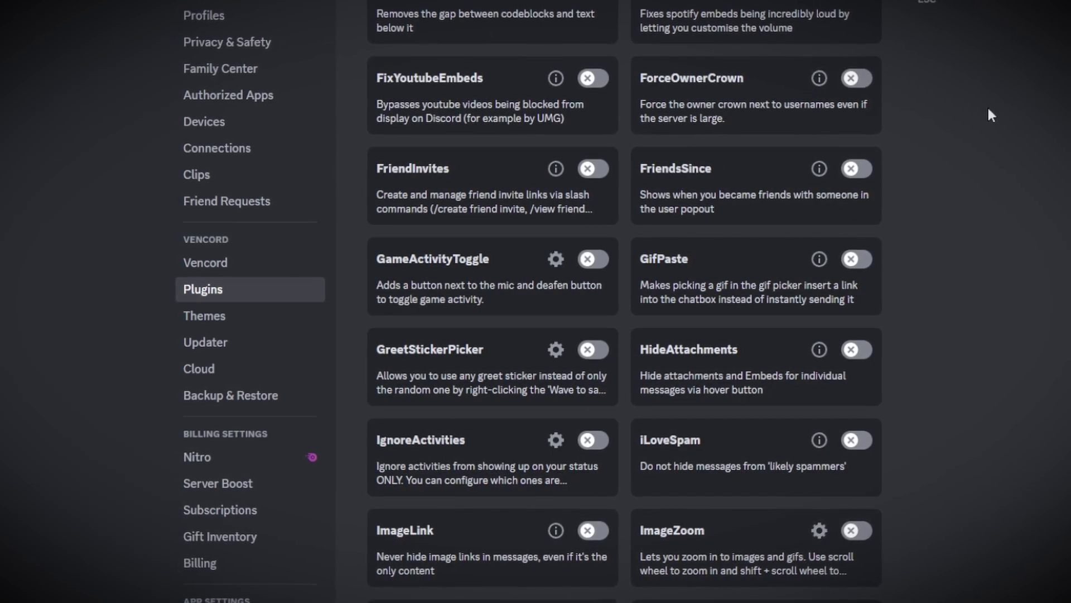
scroll(985, 117, "down", 18)
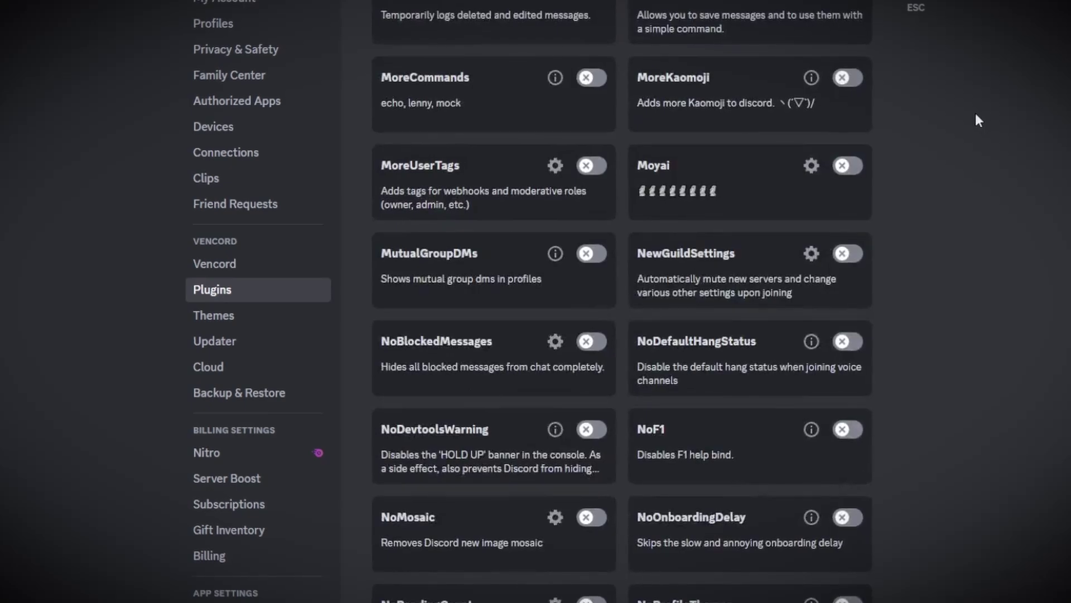
scroll(977, 114, "down", 4)
scroll(971, 121, "down", 6)
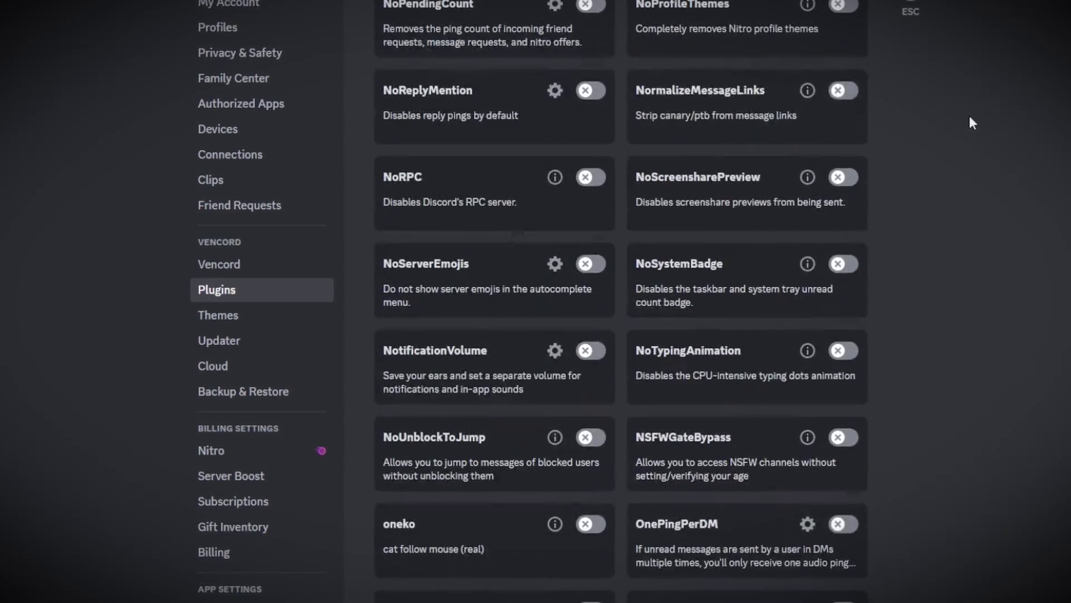